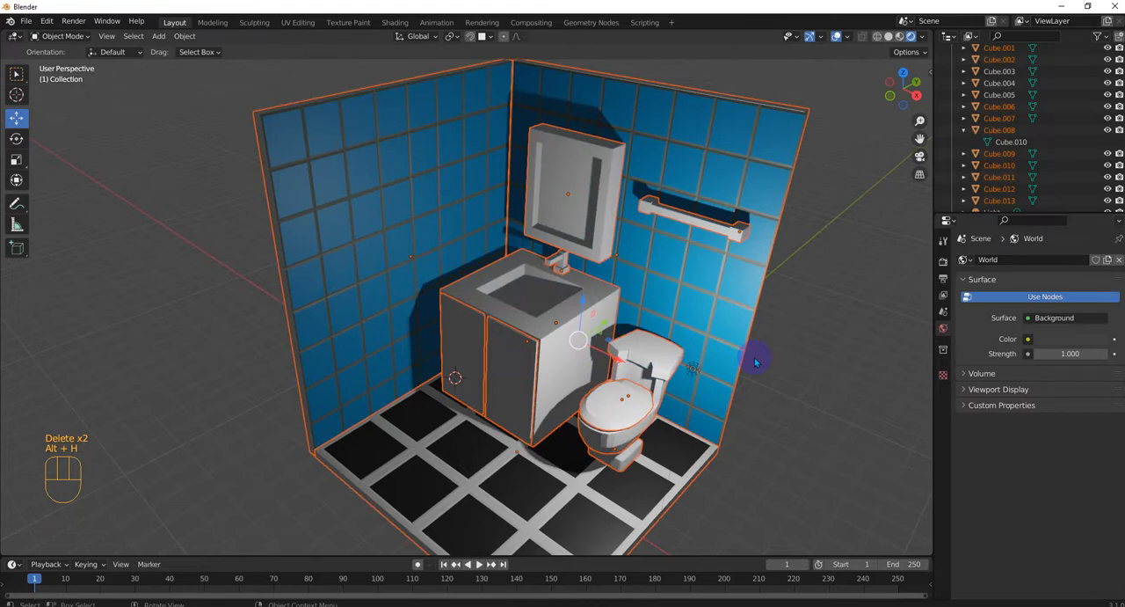
# Give the towel bar on the wall a new material with a grey base color of hex 858585
pyautogui.click(756, 360)
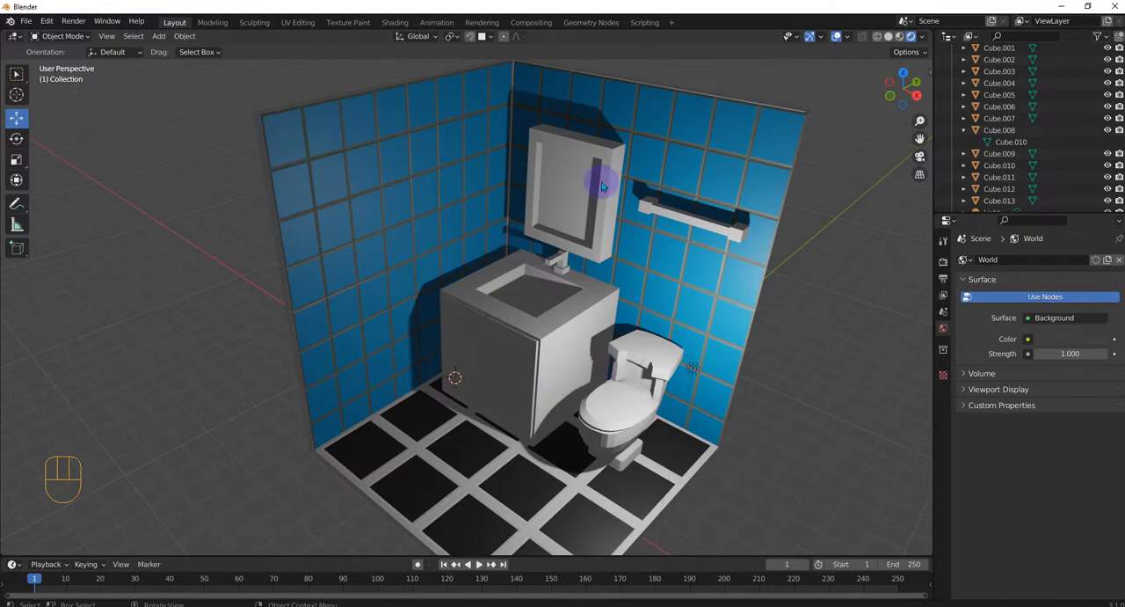
pyautogui.scroll(2, 673, 180)
pyautogui.moveTo(684, 222); pyautogui.dragTo(522, 269, button='middle')
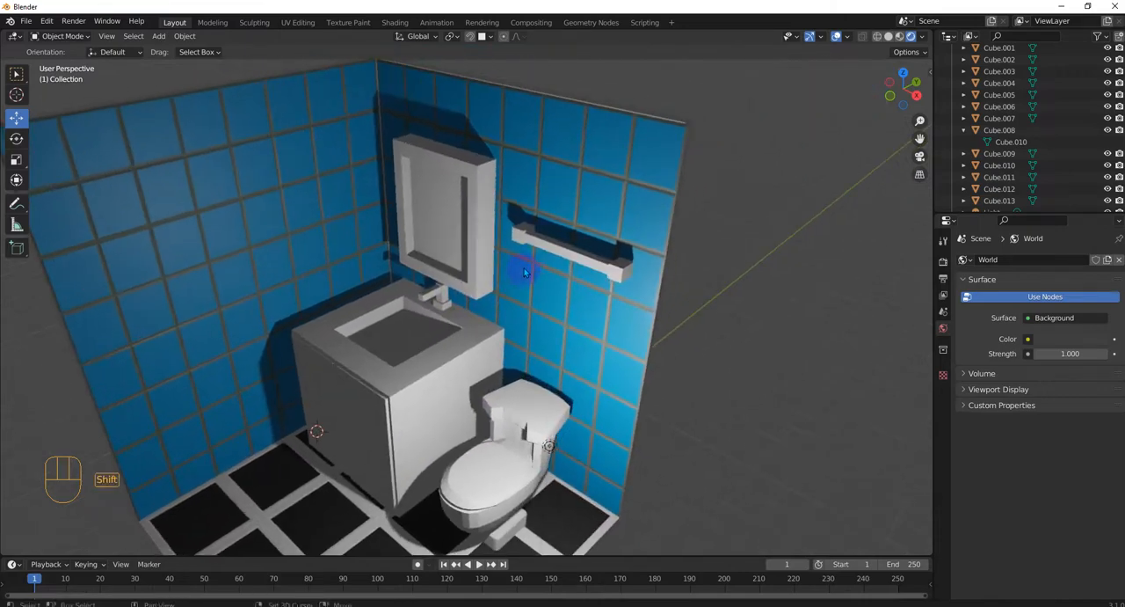
pyautogui.click(546, 245)
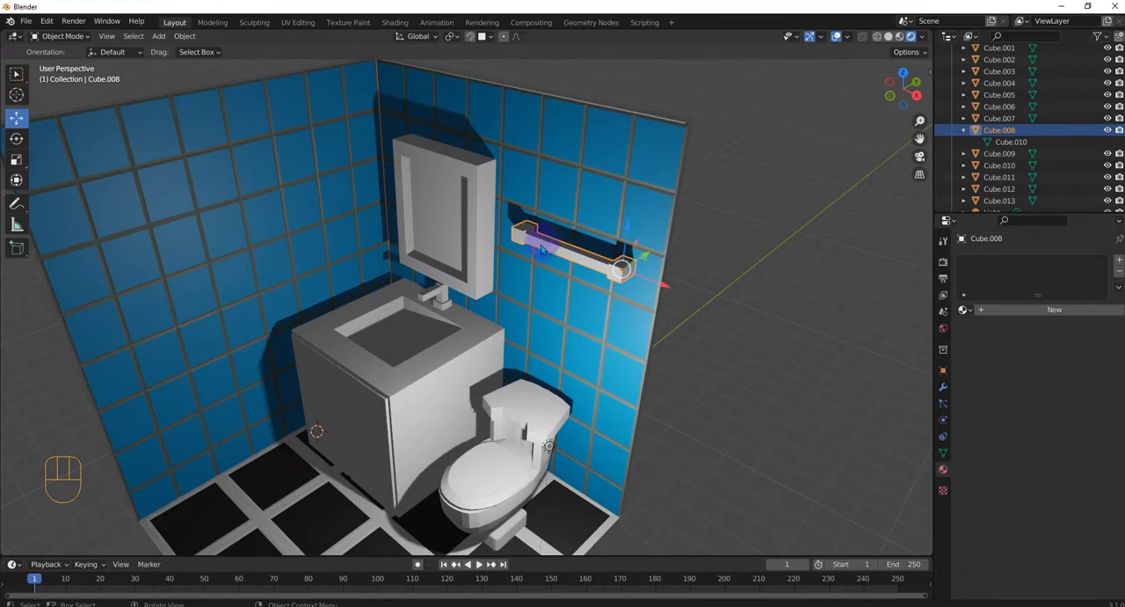
pyautogui.click(540, 249)
pyautogui.click(545, 245)
pyautogui.click(989, 313)
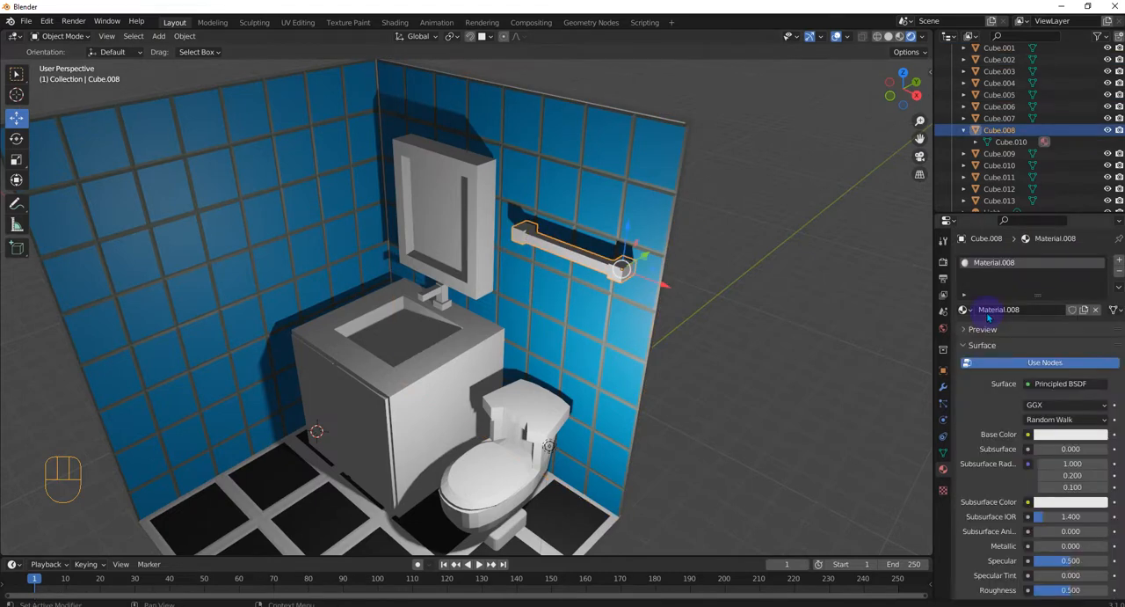
pyautogui.scroll(-1, 1030, 453)
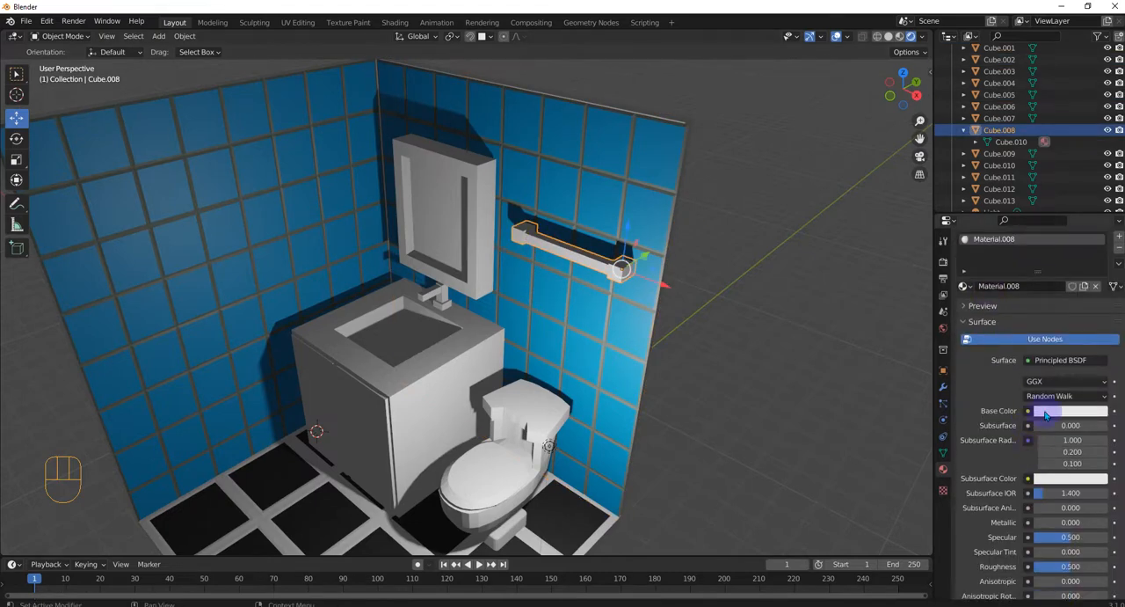
pyautogui.click(1046, 411)
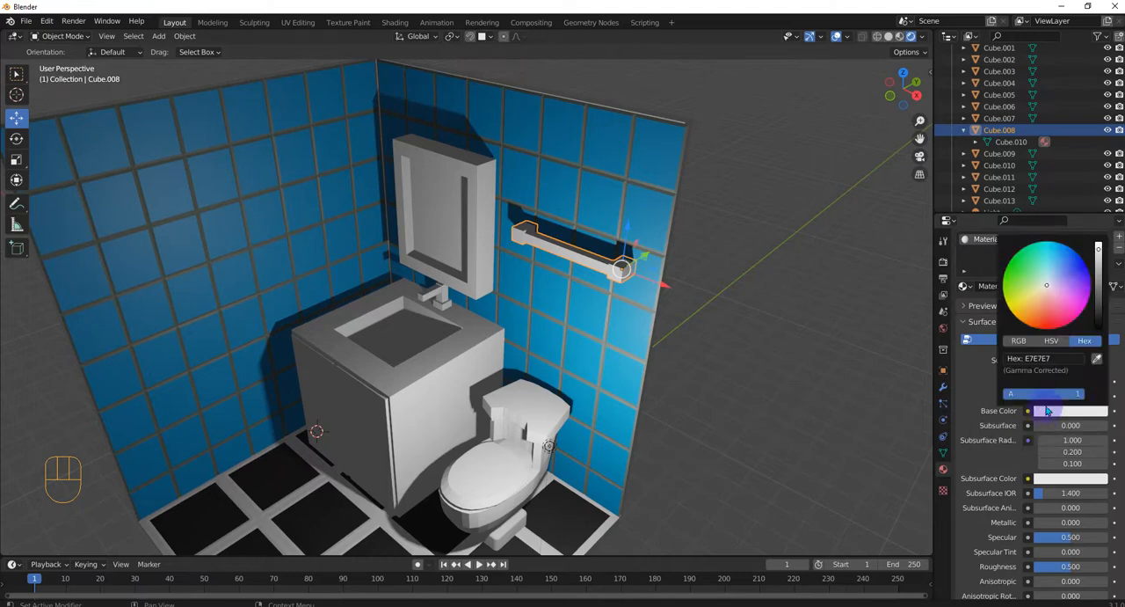
pyautogui.click(1098, 285)
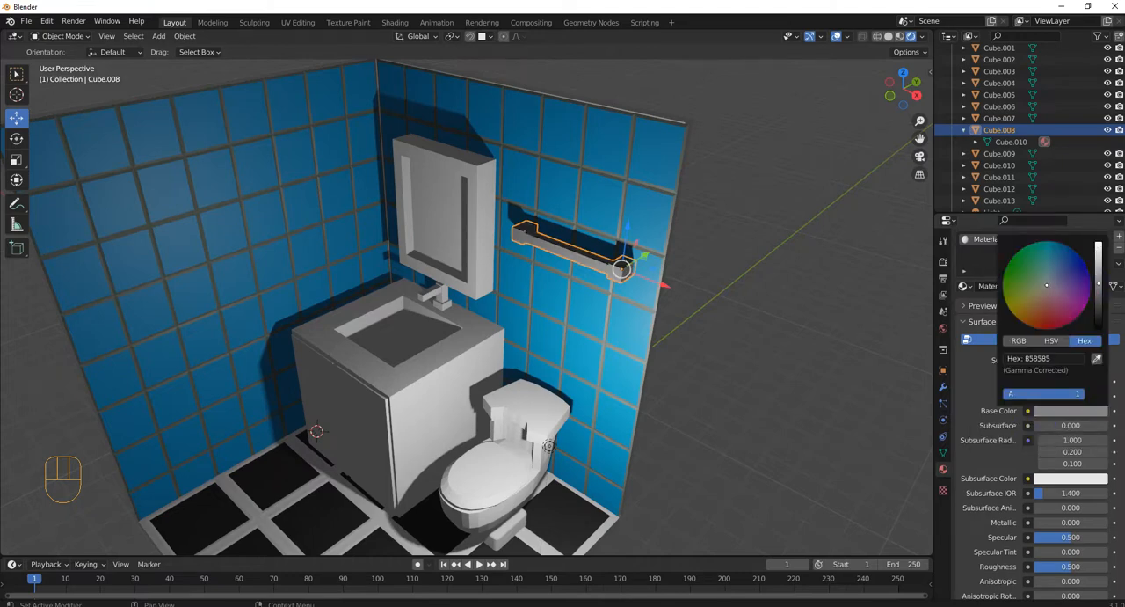
# Set the towel bar material's metallic value to 0.504 and its roughness to 0.154, then deselect the bar
pyautogui.scroll(-5, 1057, 468)
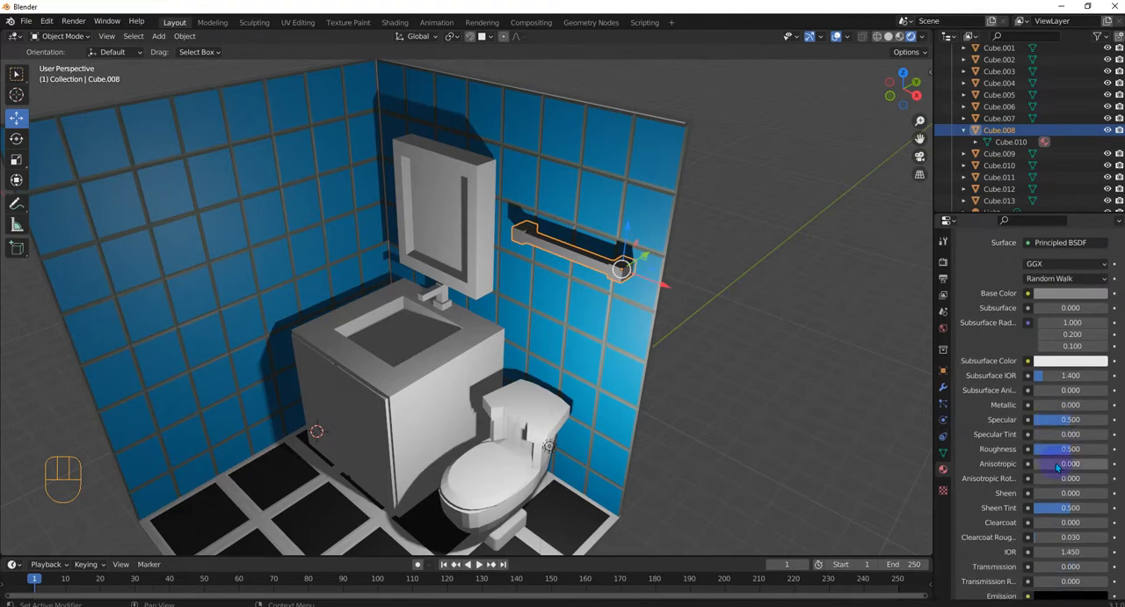
pyautogui.moveTo(1046, 405)
pyautogui.mouseDown()
pyautogui.moveTo(1108, 404)
pyautogui.moveTo(1094, 405)
pyautogui.mouseUp()
pyautogui.scroll(4, 545, 204)
pyautogui.moveTo(633, 195); pyautogui.dragTo(661, 200, button='middle')
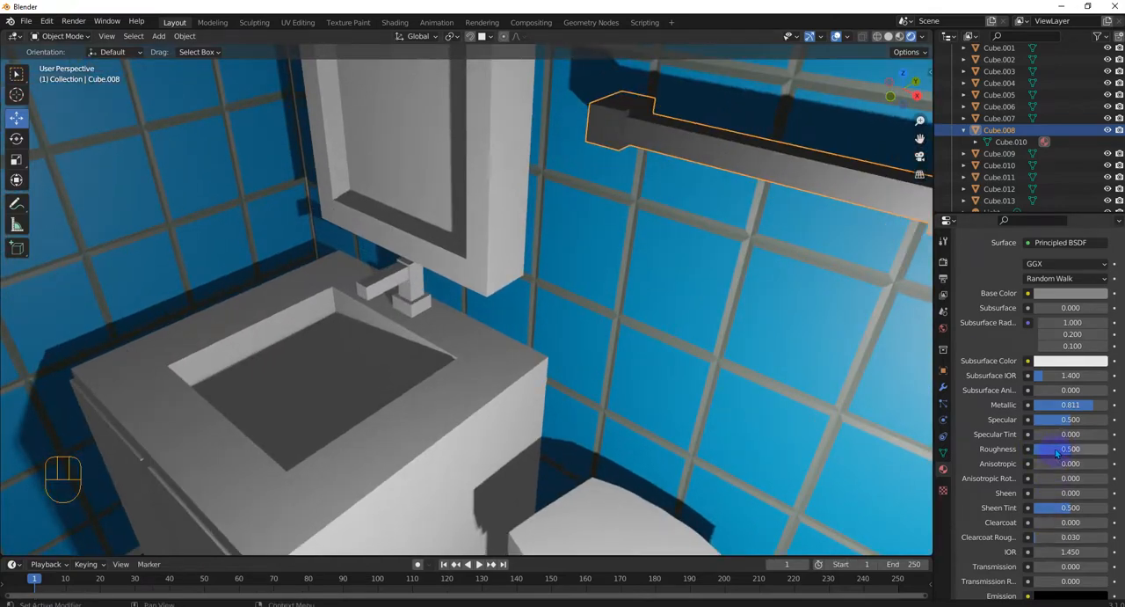
pyautogui.moveTo(1057, 453); pyautogui.dragTo(1030, 453)
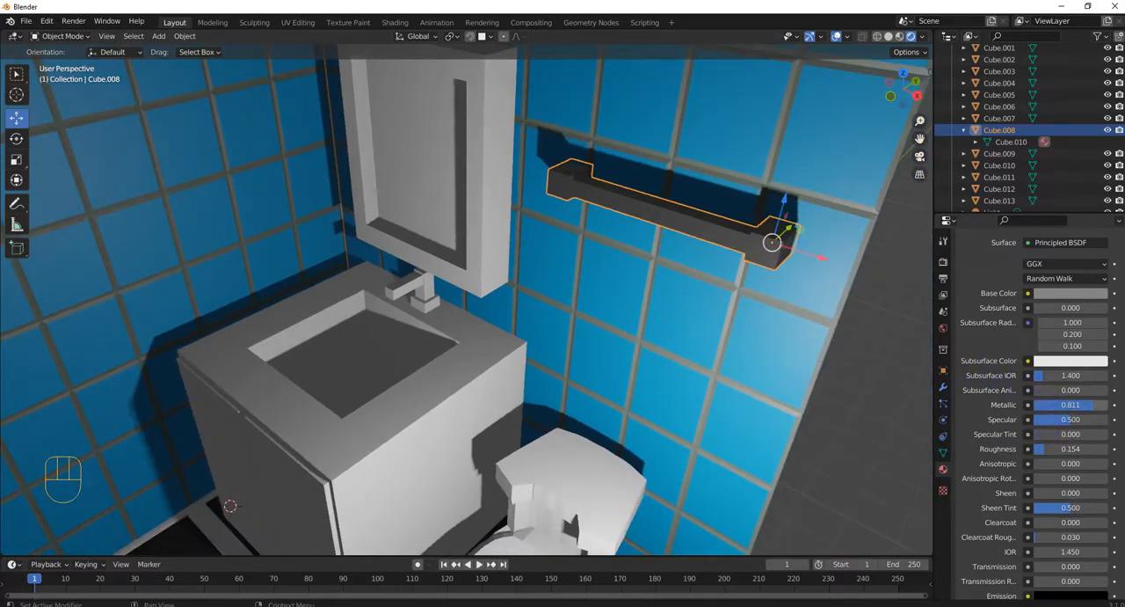
pyautogui.moveTo(1068, 404); pyautogui.dragTo(1046, 404)
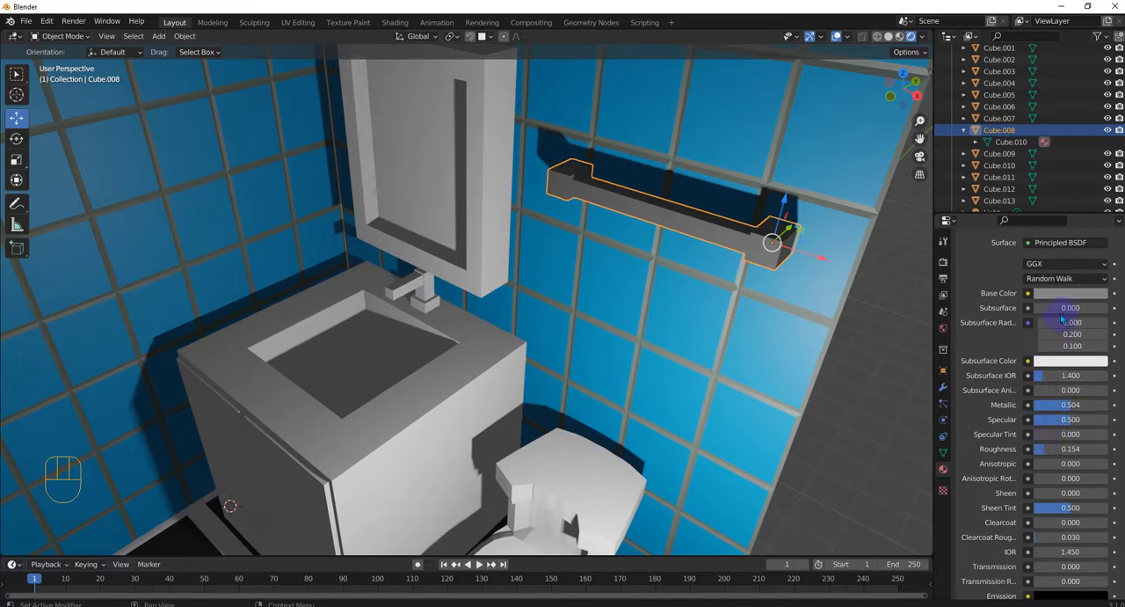
pyautogui.scroll(-1, 781, 328)
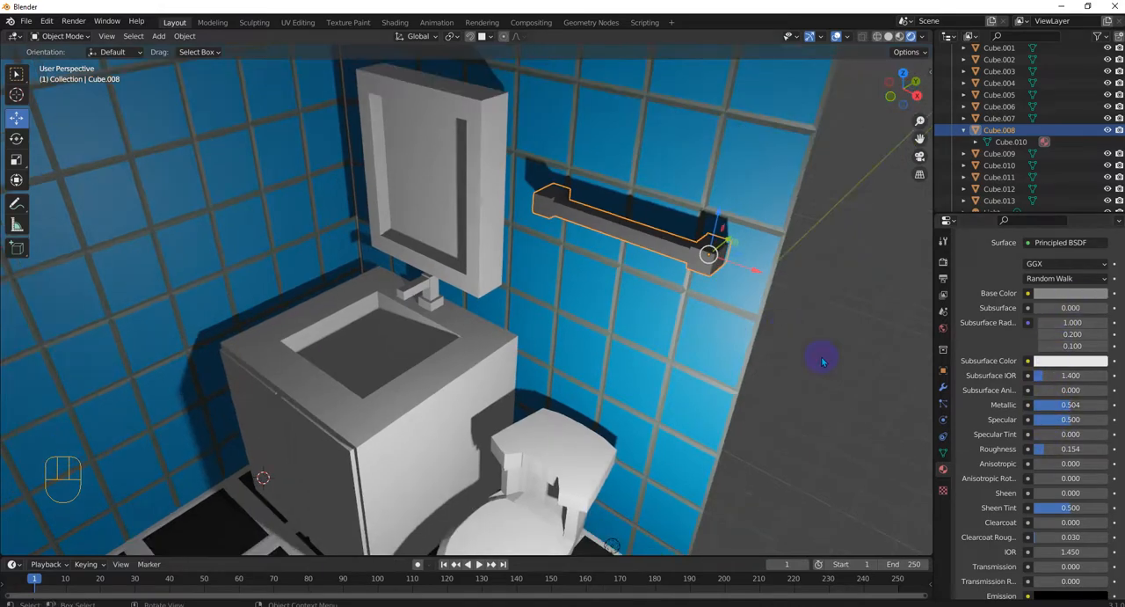
pyautogui.click(821, 356)
pyautogui.scroll(-2, 821, 356)
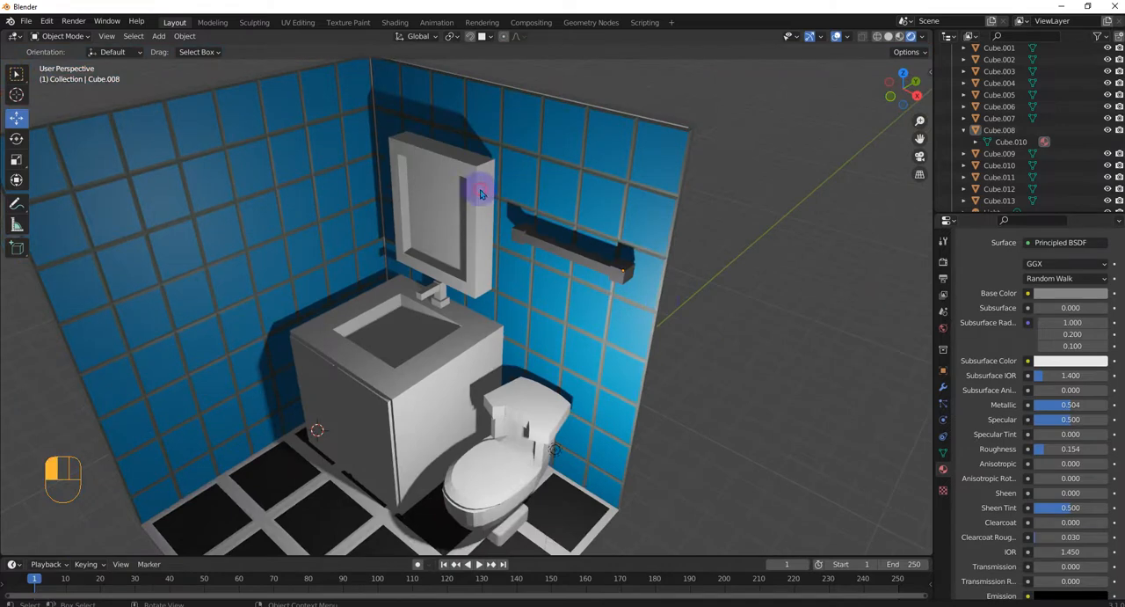
# Give the mirror above the sink a new material with an orange base color of about hex E76437
pyautogui.click(480, 193)
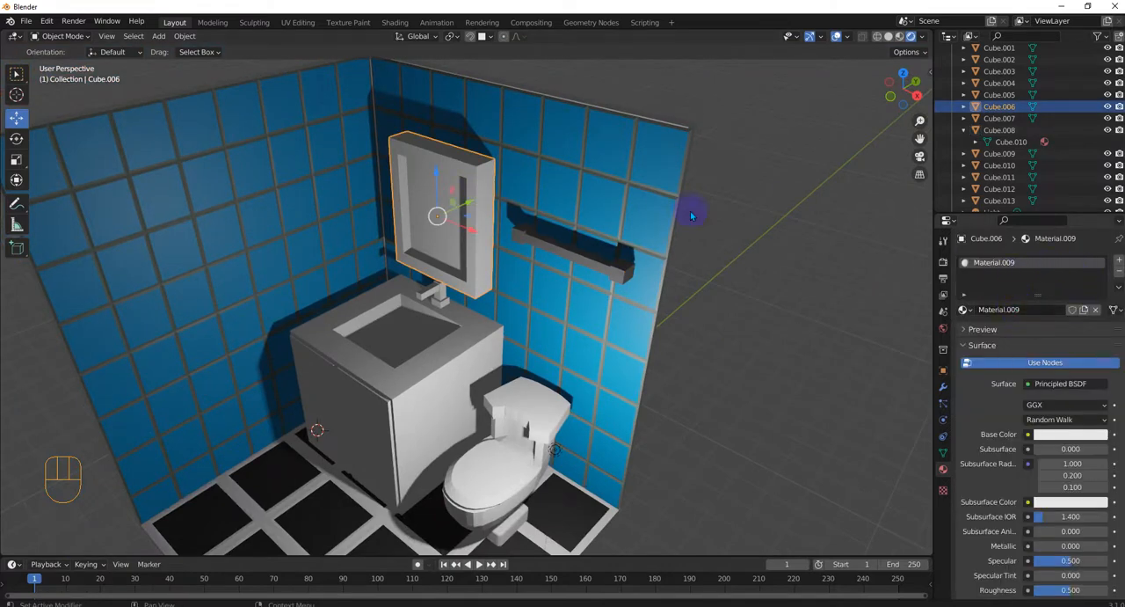
pyautogui.scroll(8, 439, 180)
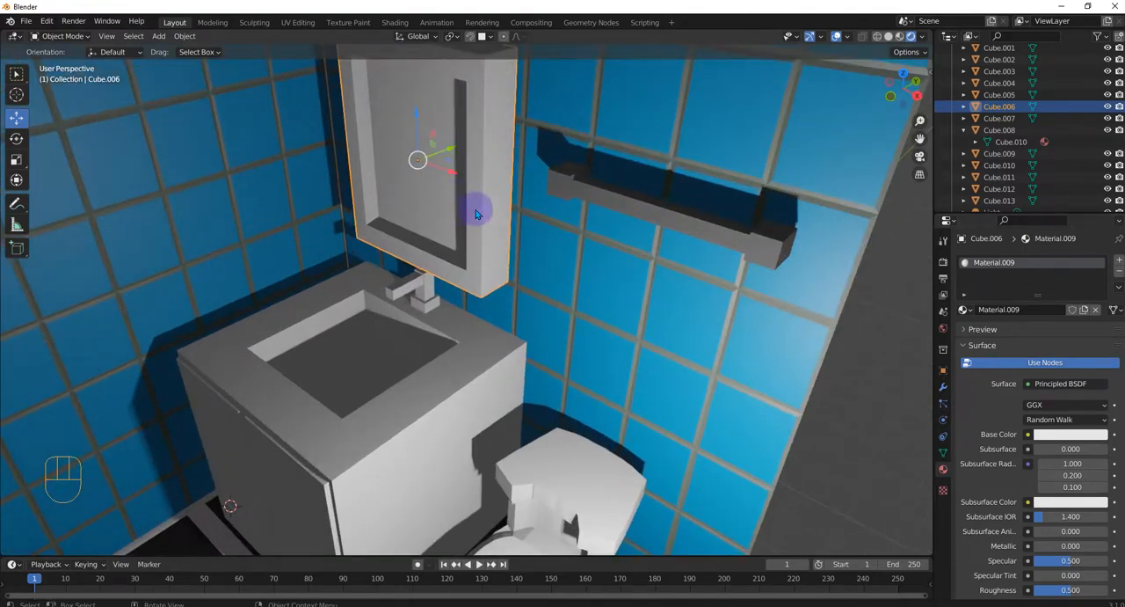
pyautogui.moveTo(493, 224); pyautogui.dragTo(502, 152, button='middle')
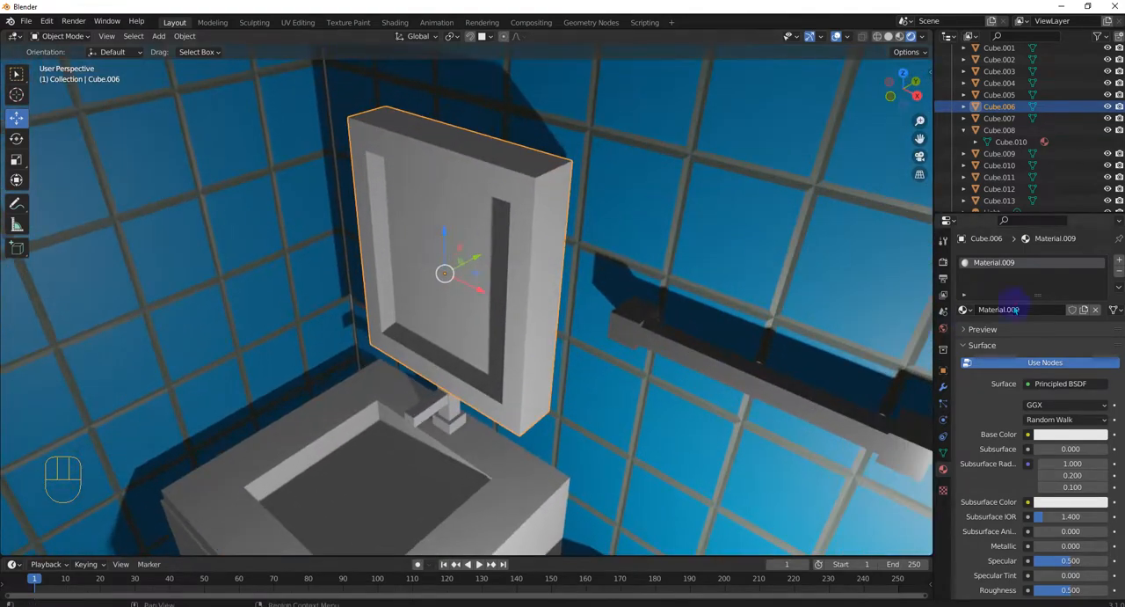
pyautogui.click(1071, 435)
pyautogui.click(1045, 330)
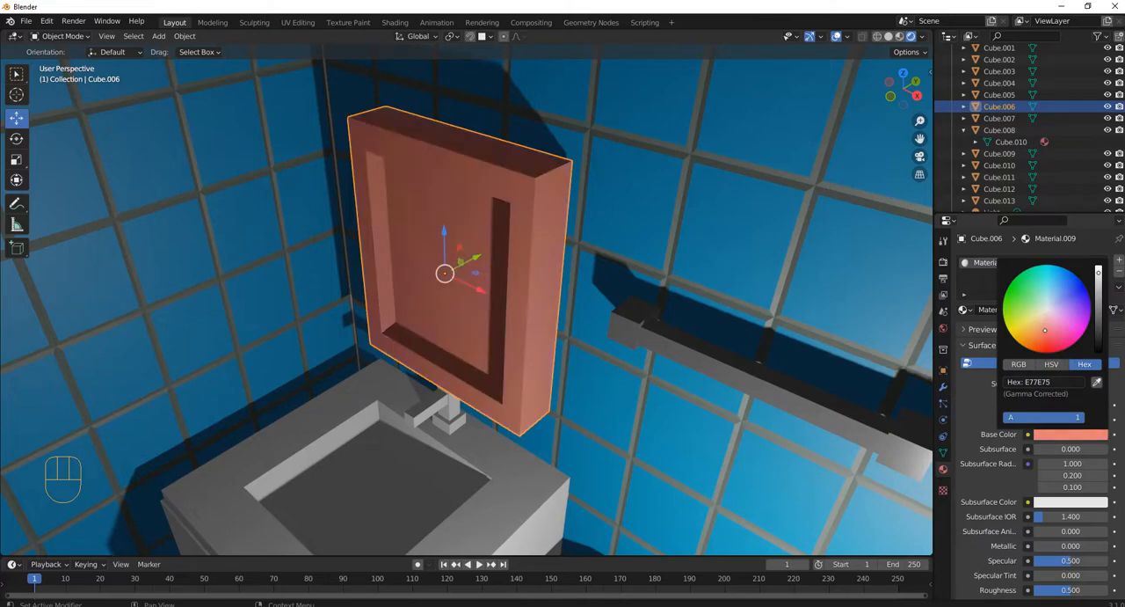
pyautogui.moveTo(1045, 330); pyautogui.dragTo(1036, 341)
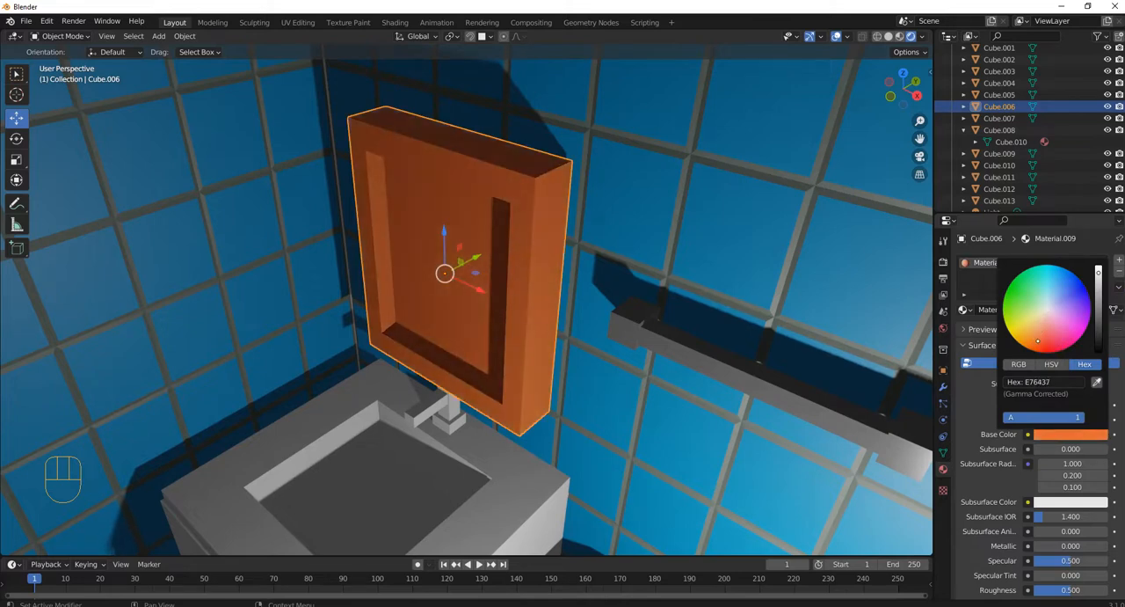
pyautogui.scroll(-1, 1058, 430)
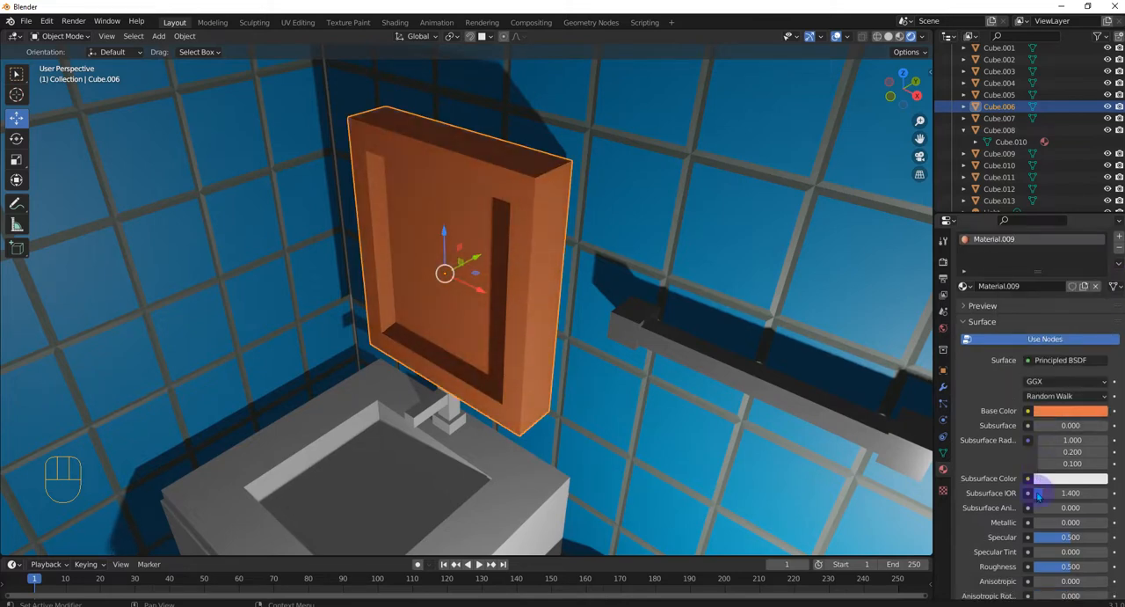
pyautogui.scroll(-1, 1057, 430)
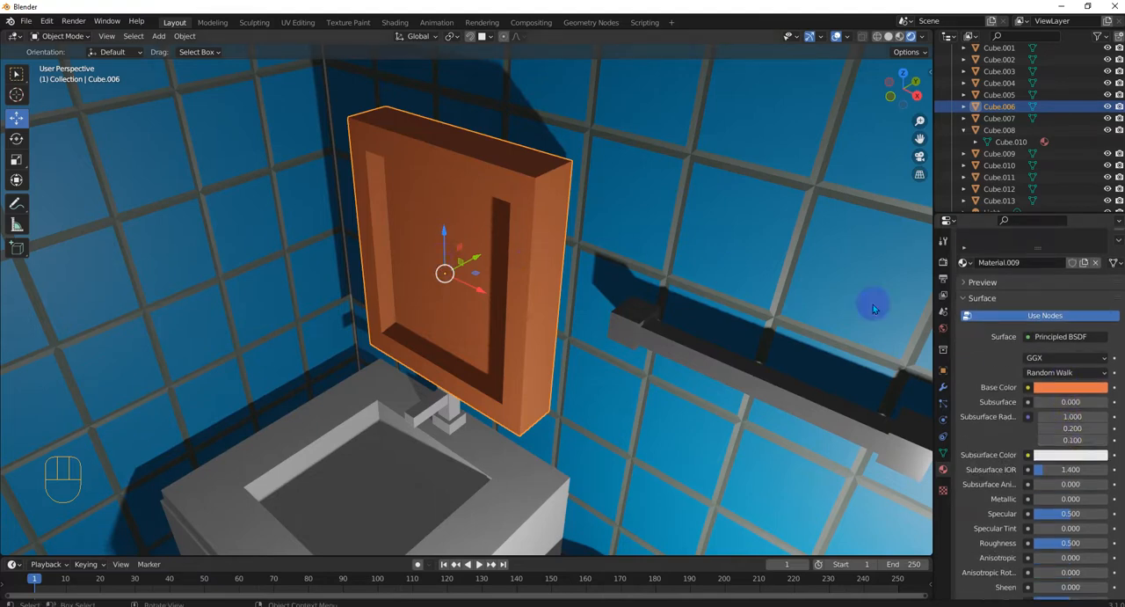
# Add a second material slot with a new default material to the mirror object
pyautogui.scroll(2, 1056, 314)
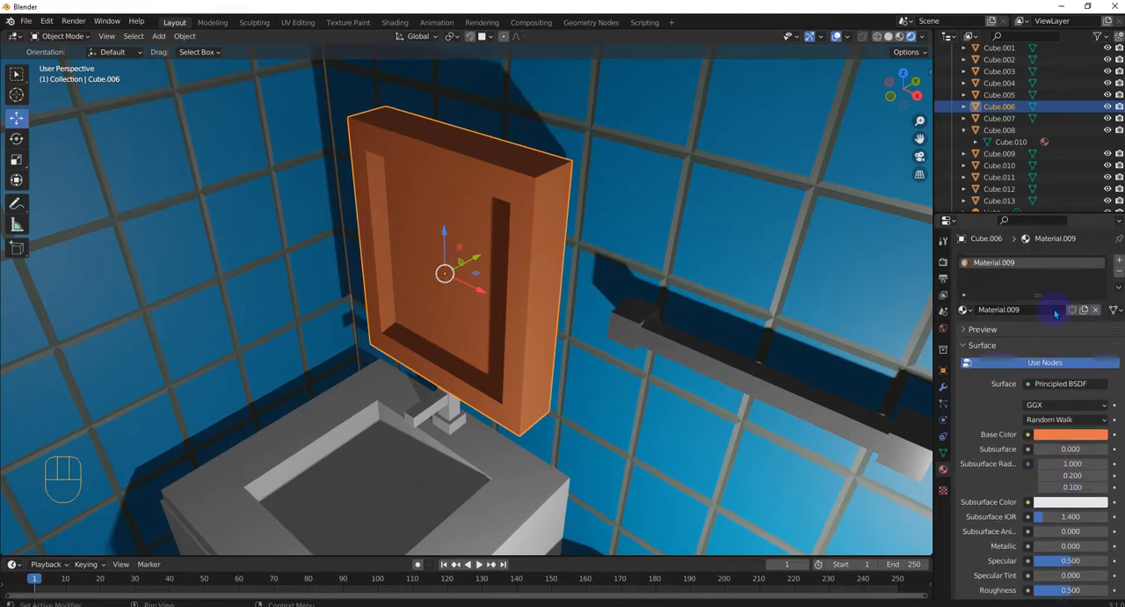
pyautogui.click(1118, 263)
pyautogui.click(1045, 332)
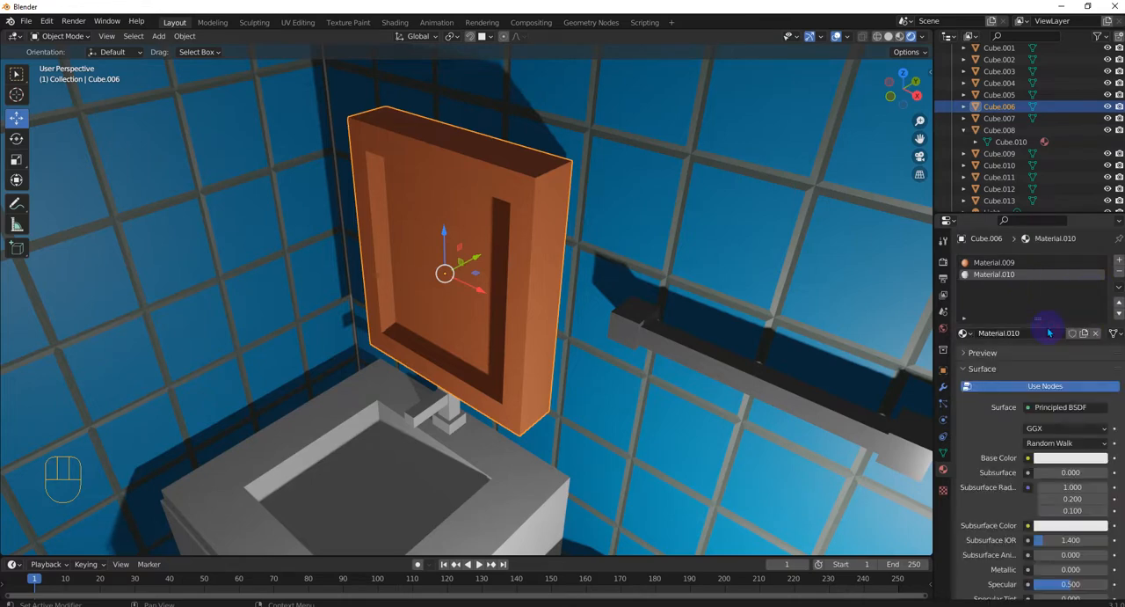
pyautogui.click(986, 263)
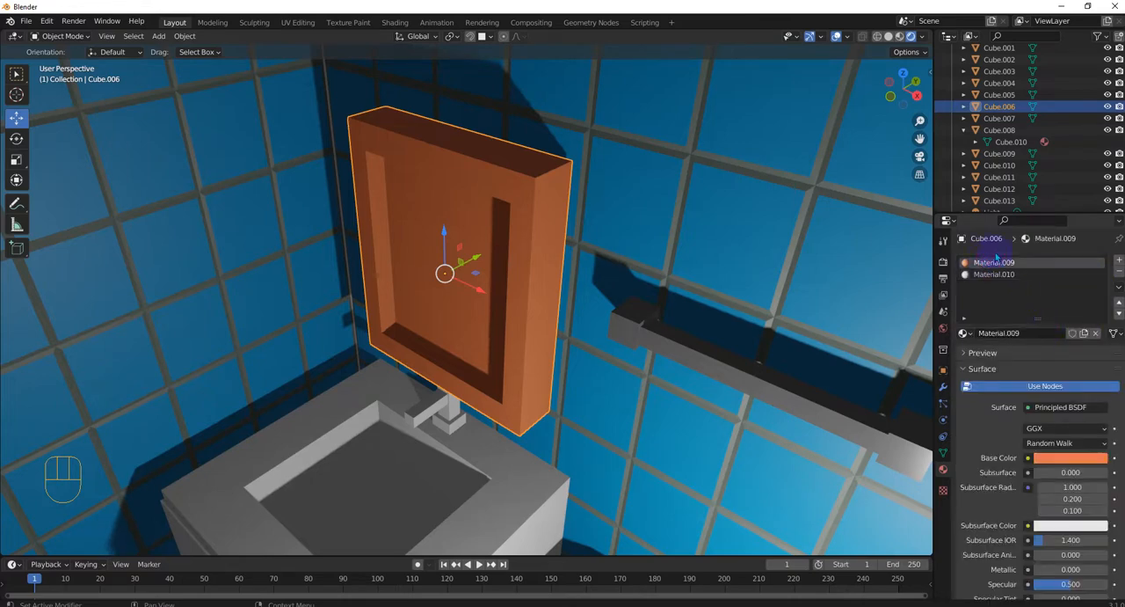
# In Edit Mode, assign the mirror's second, white material to the recessed inner glass face
pyautogui.click(453, 187)
pyautogui.click(454, 188)
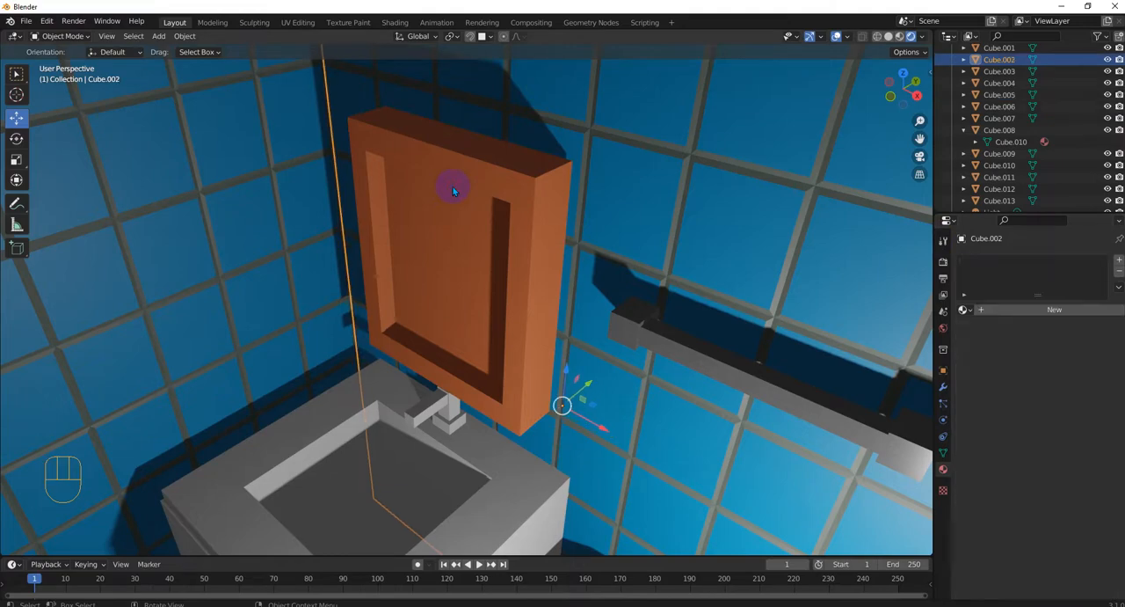
pyautogui.click(458, 179)
pyautogui.press('Tab')
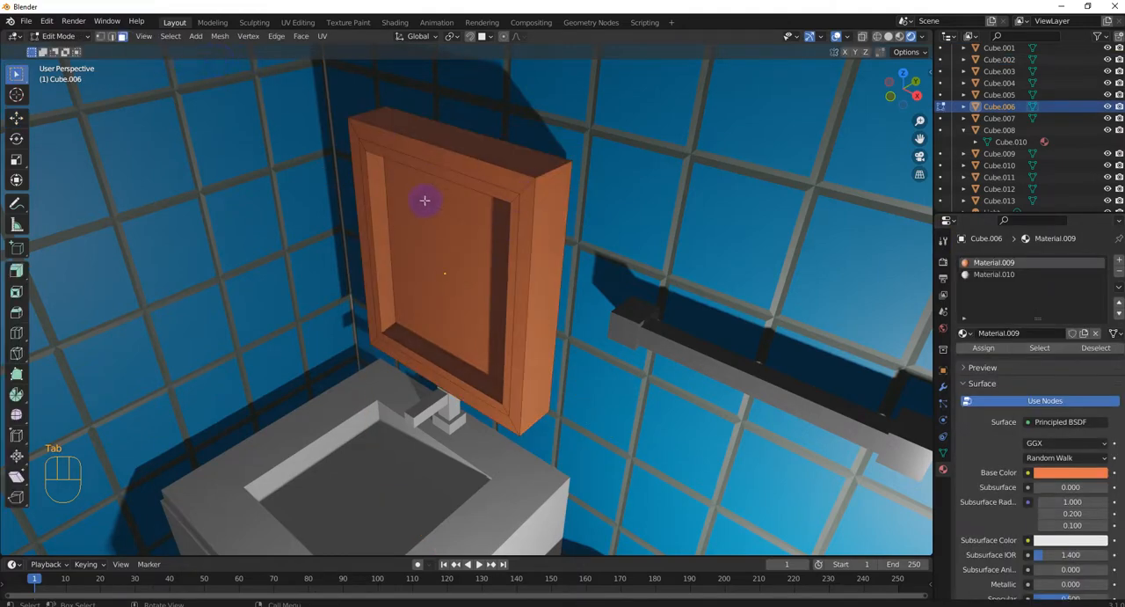
pyautogui.click(424, 201)
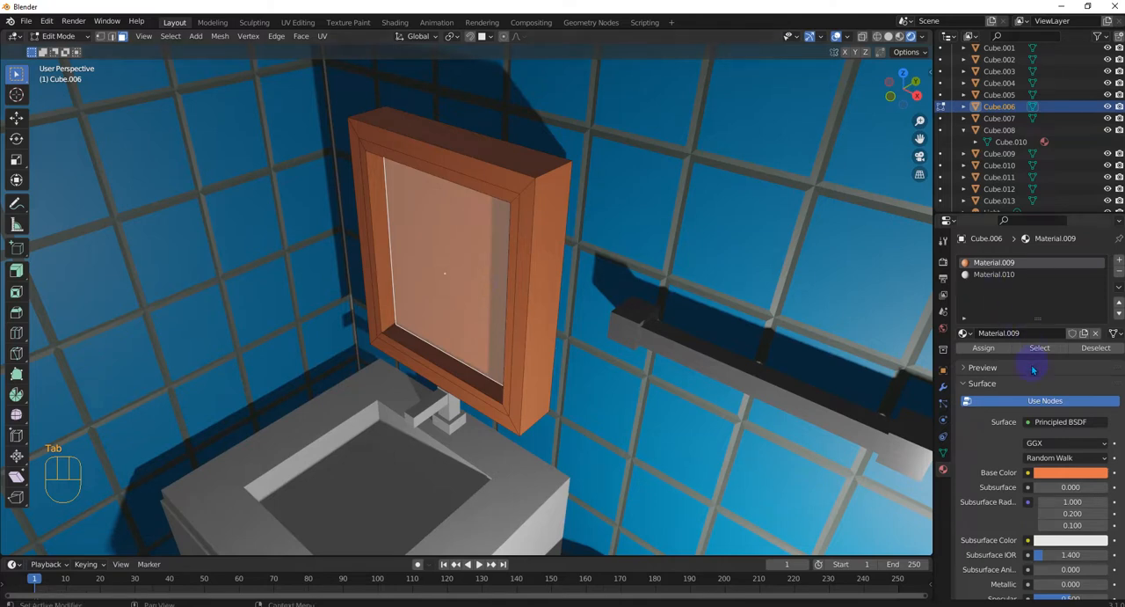
pyautogui.click(996, 274)
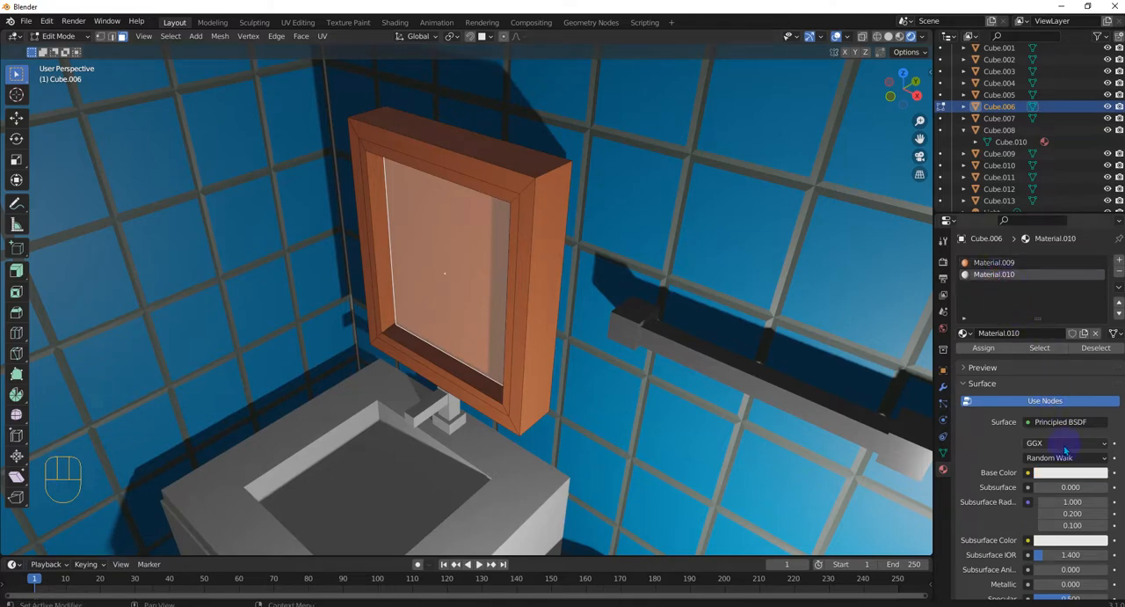
pyautogui.click(1000, 349)
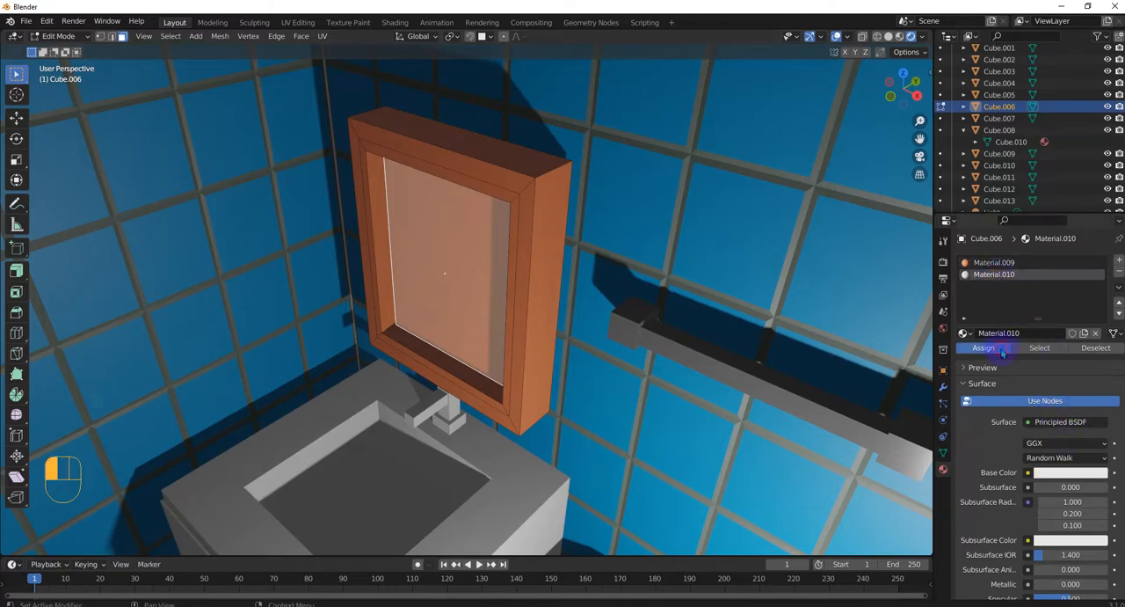
# Make the mirror glass material reflective by setting its roughness to 0.083 and its metallic value to 0.402
pyautogui.click(1062, 476)
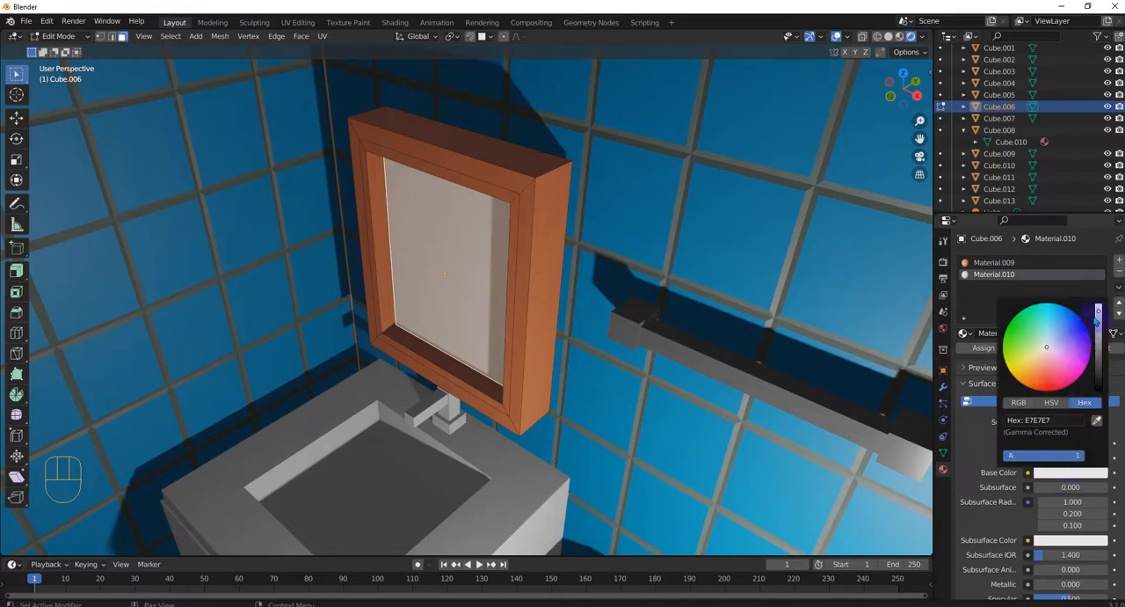
pyautogui.scroll(-2, 1040, 508)
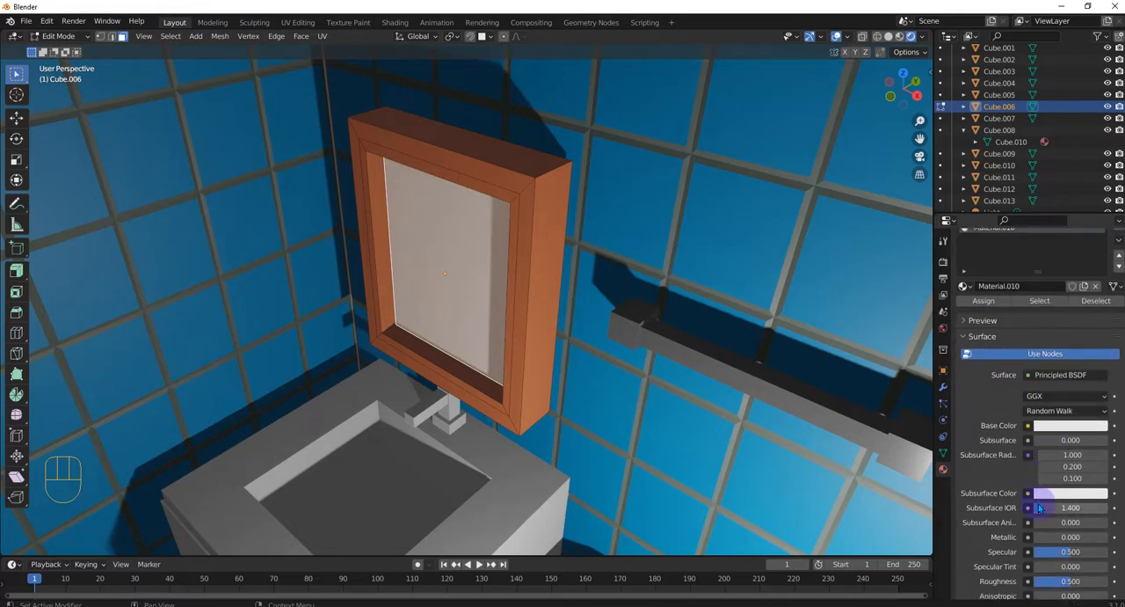
pyautogui.scroll(-1, 1040, 507)
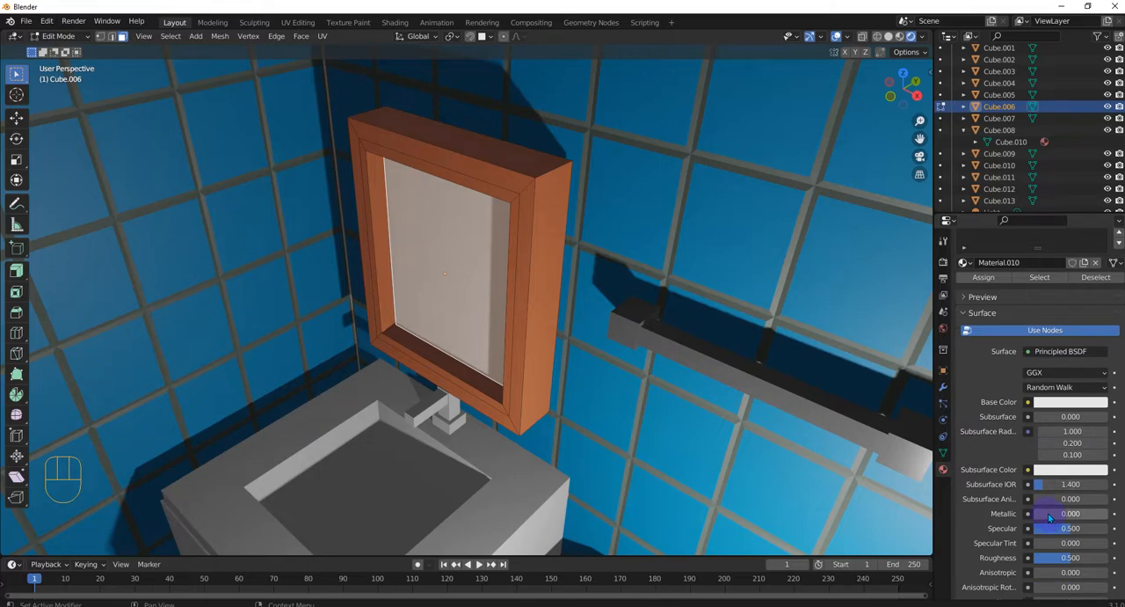
pyautogui.scroll(-1, 1048, 518)
pyautogui.scroll(-2, 1058, 502)
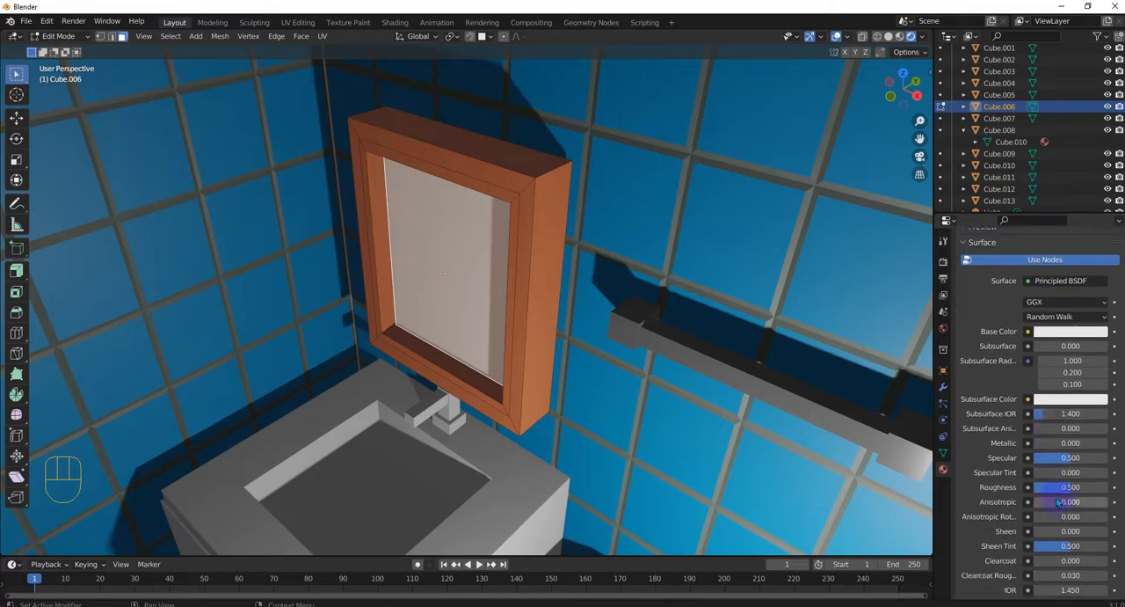
pyautogui.scroll(-1, 1058, 502)
pyautogui.moveTo(1060, 469); pyautogui.dragTo(1041, 469)
pyautogui.moveTo(1039, 419); pyautogui.dragTo(1063, 419)
pyautogui.moveTo(668, 388); pyautogui.dragTo(555, 348, button='middle')
pyautogui.keyDown('shift'); pyautogui.moveTo(545, 398); pyautogui.dragTo(613, 376, button='middle'); pyautogui.keyUp('shift')
pyautogui.scroll(1, 584, 320)
pyautogui.click(847, 338)
pyautogui.scroll(-2, 846, 339)
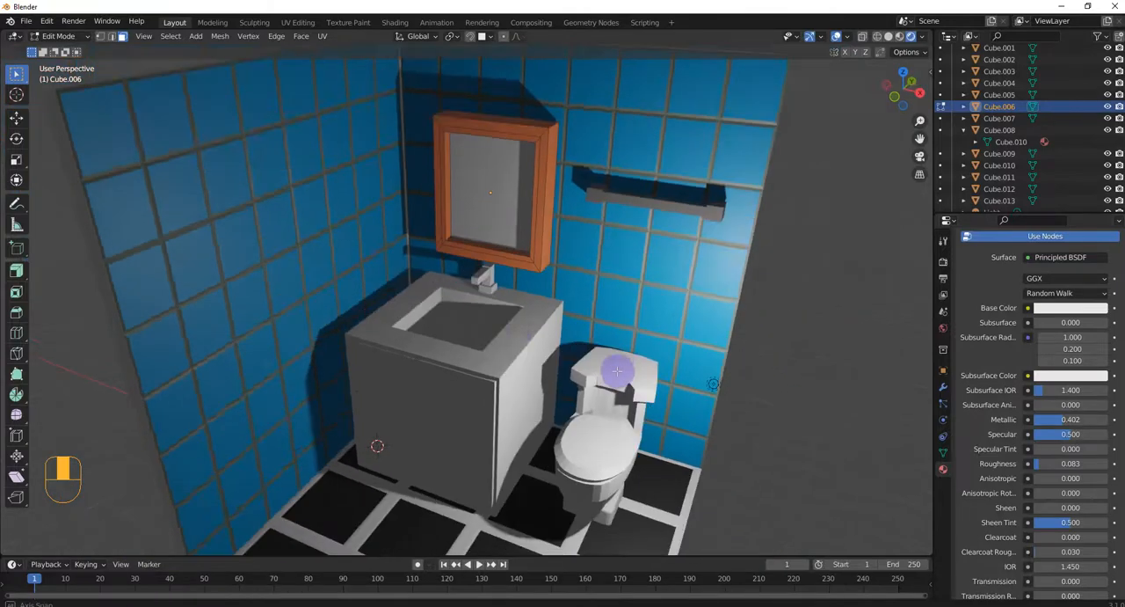
# Return to Object Mode and link the towel bar's metallic grey material to the sink faucet
pyautogui.press('Tab')
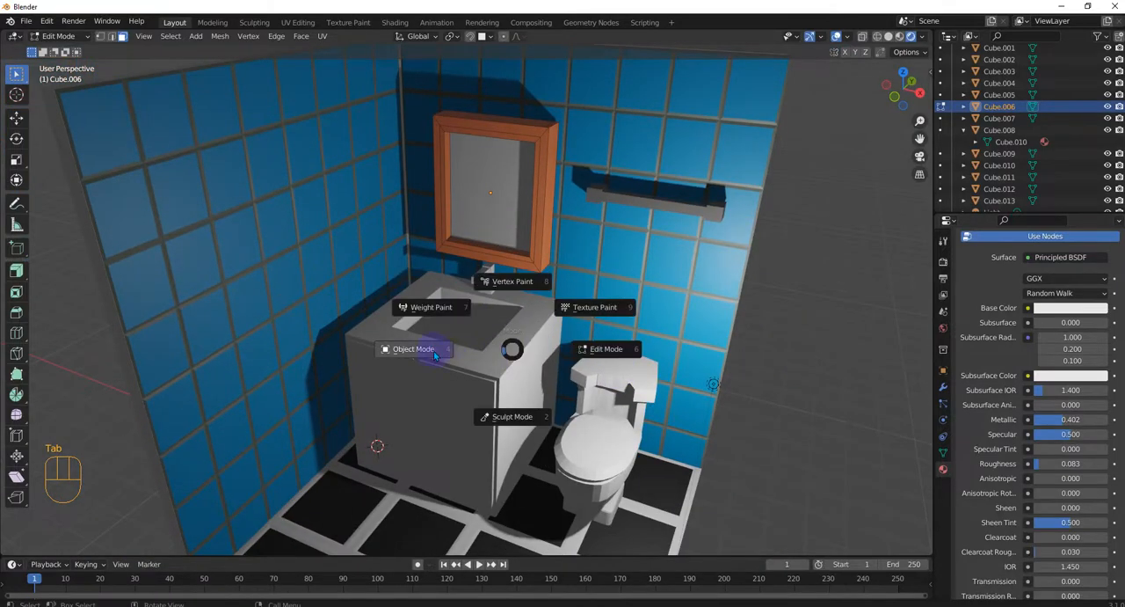
pyautogui.click(424, 351)
pyautogui.click(665, 204)
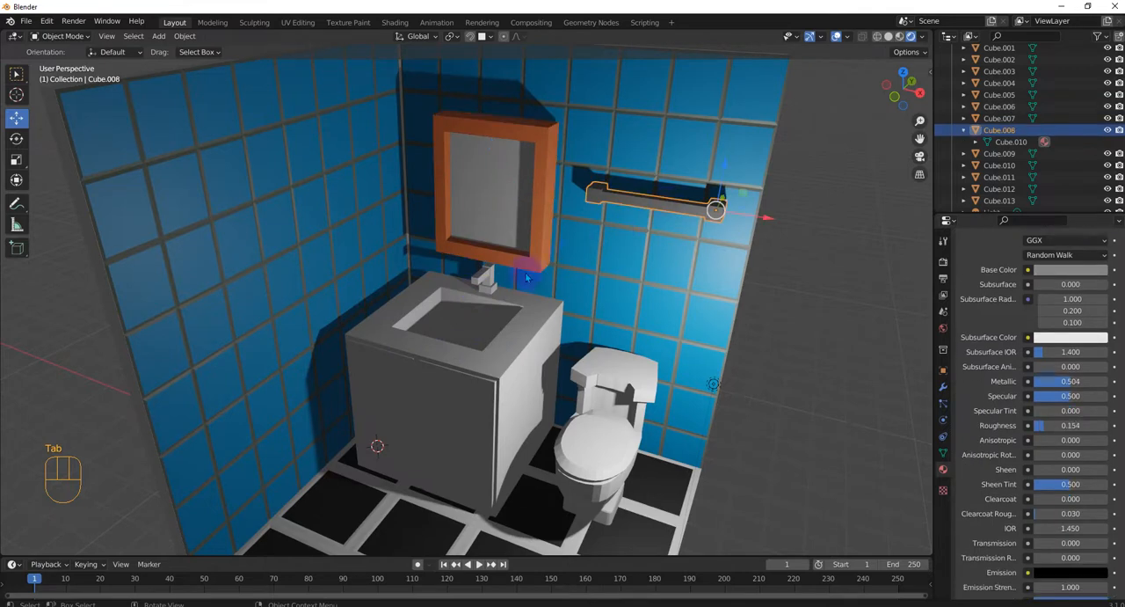
pyautogui.click(485, 291)
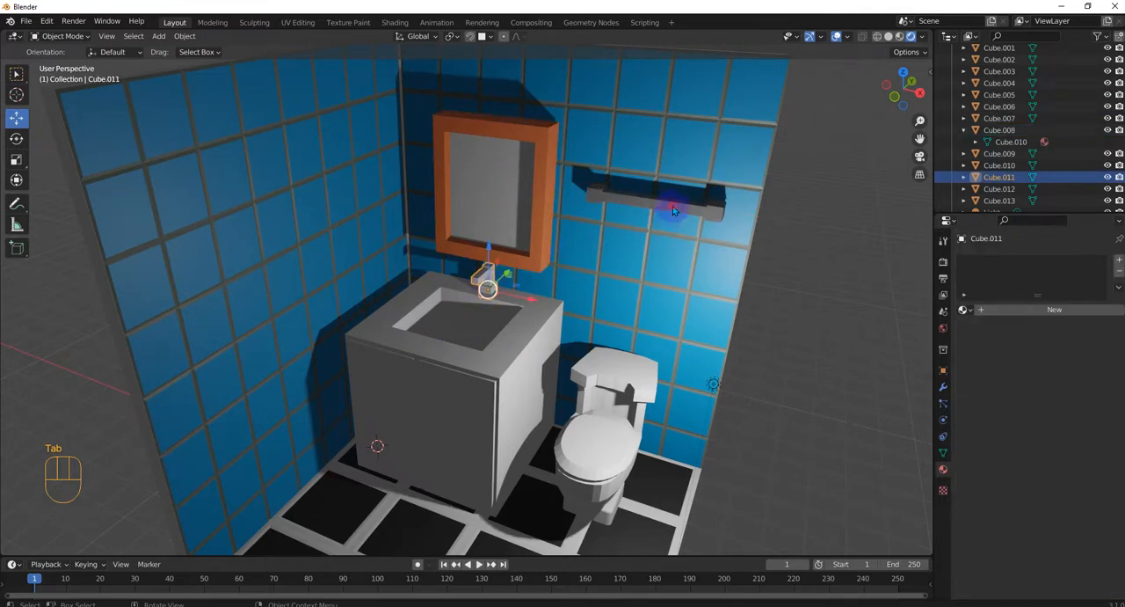
pyautogui.click(673, 205)
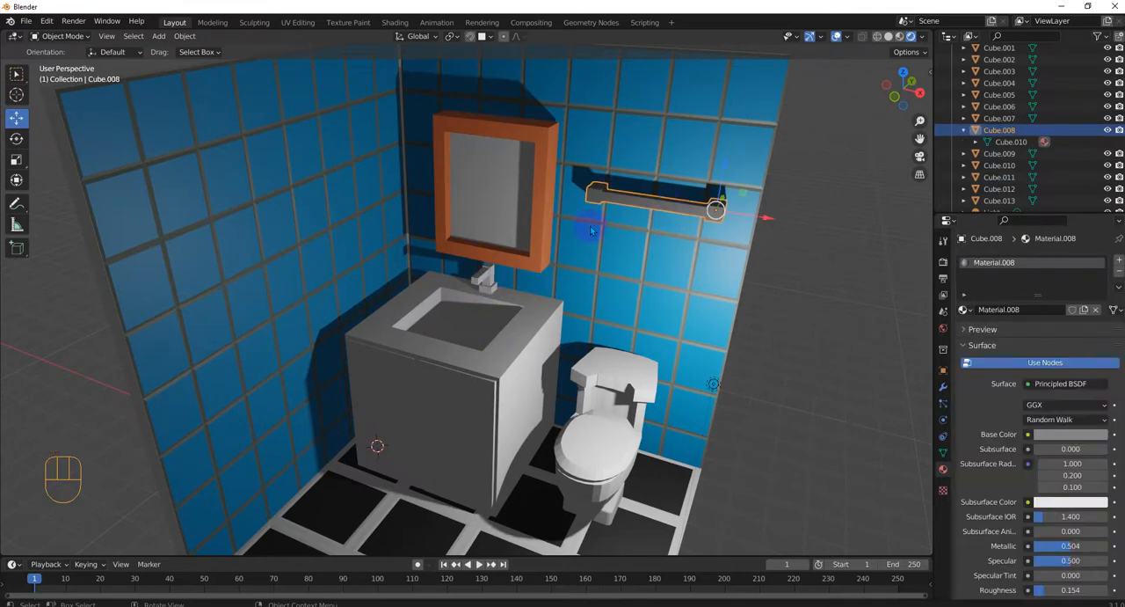
pyautogui.click(485, 278)
pyautogui.scroll(1, 496, 283)
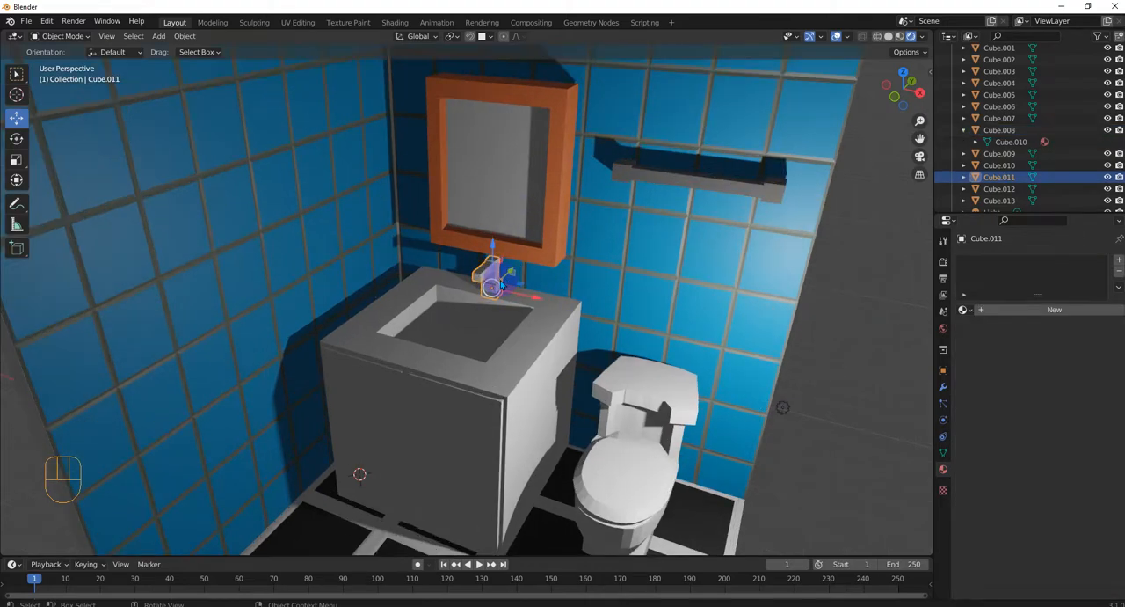
pyautogui.keyDown('shift'); pyautogui.click(664, 204); pyautogui.keyUp('shift')
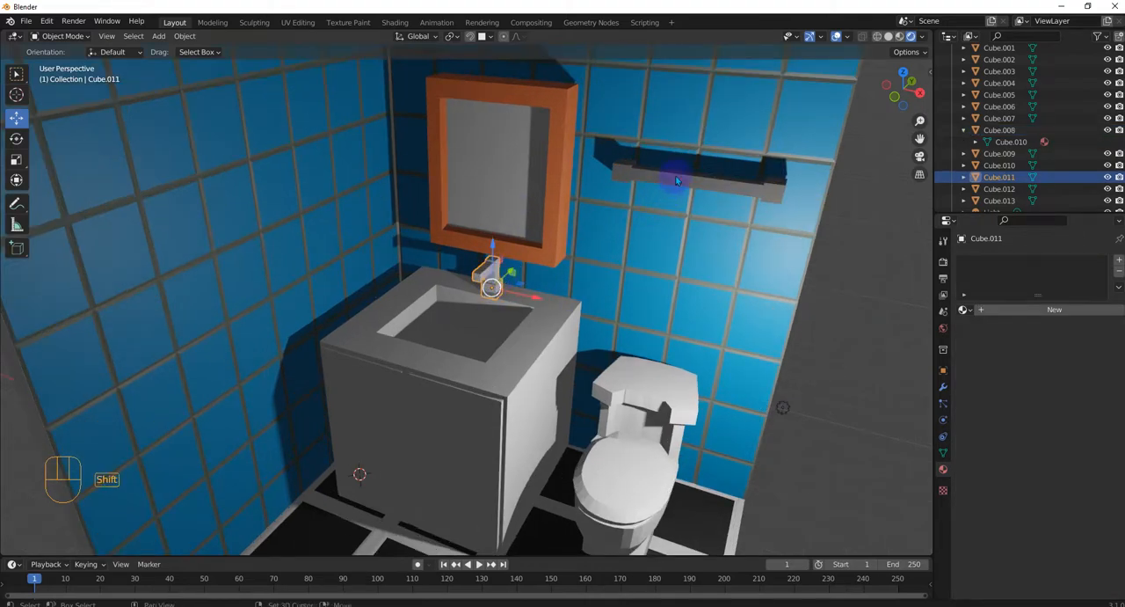
pyautogui.keyDown('shift'); pyautogui.click(676, 182); pyautogui.keyUp('shift')
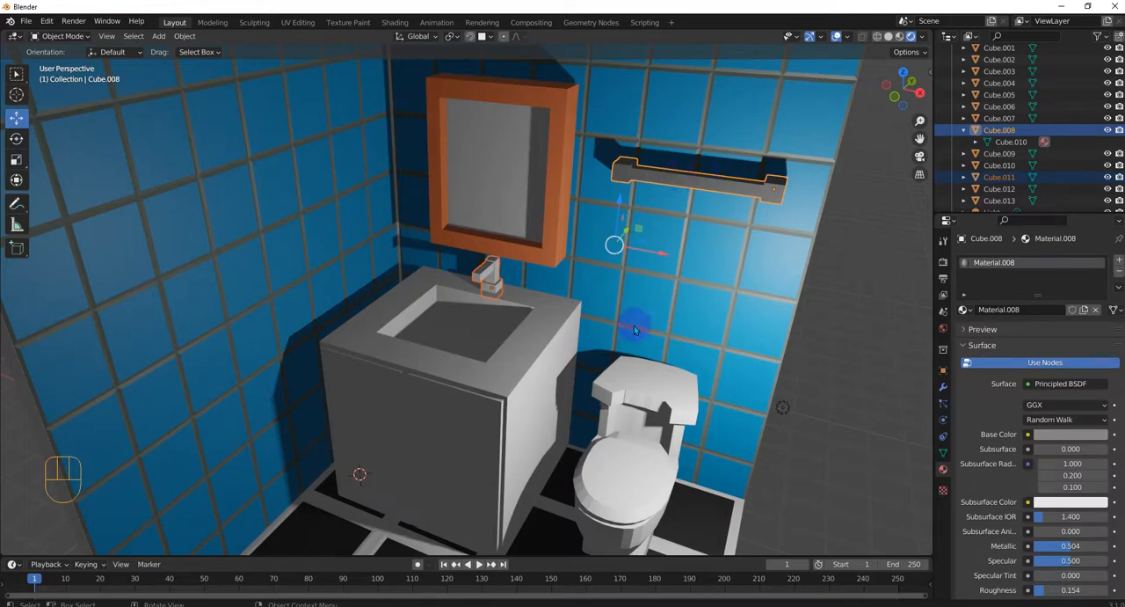
pyautogui.hotkey('ctrl', 'l')
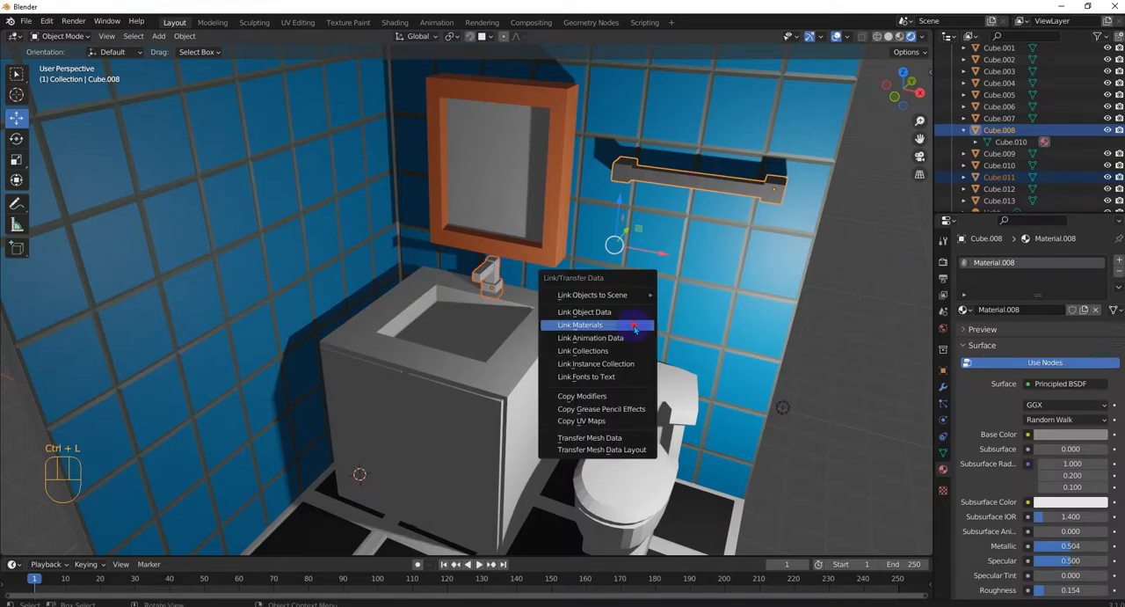
pyautogui.click(634, 326)
pyautogui.click(849, 344)
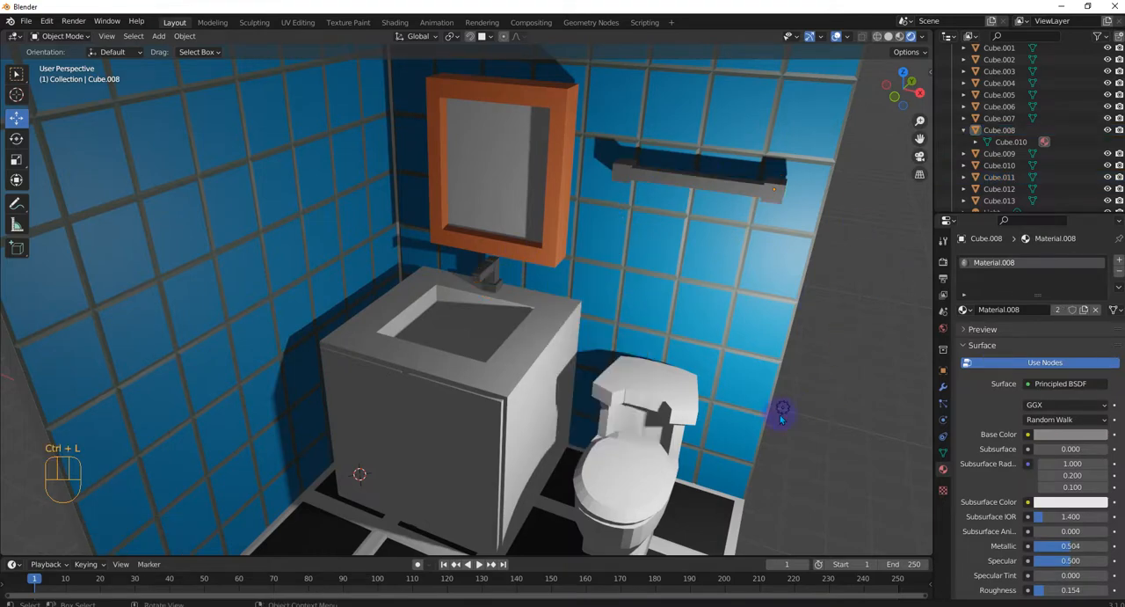
# Give the sink cabinet body a new material with orange base color hex E76D2B
pyautogui.moveTo(780, 415); pyautogui.dragTo(572, 422, button='middle')
pyautogui.click(503, 355)
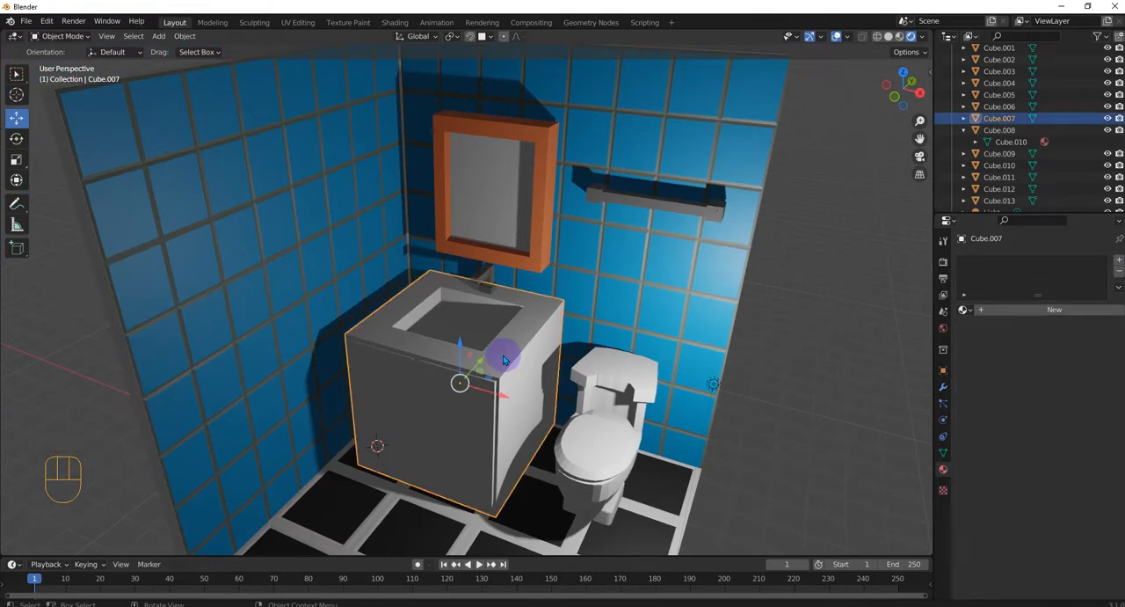
pyautogui.click(1000, 310)
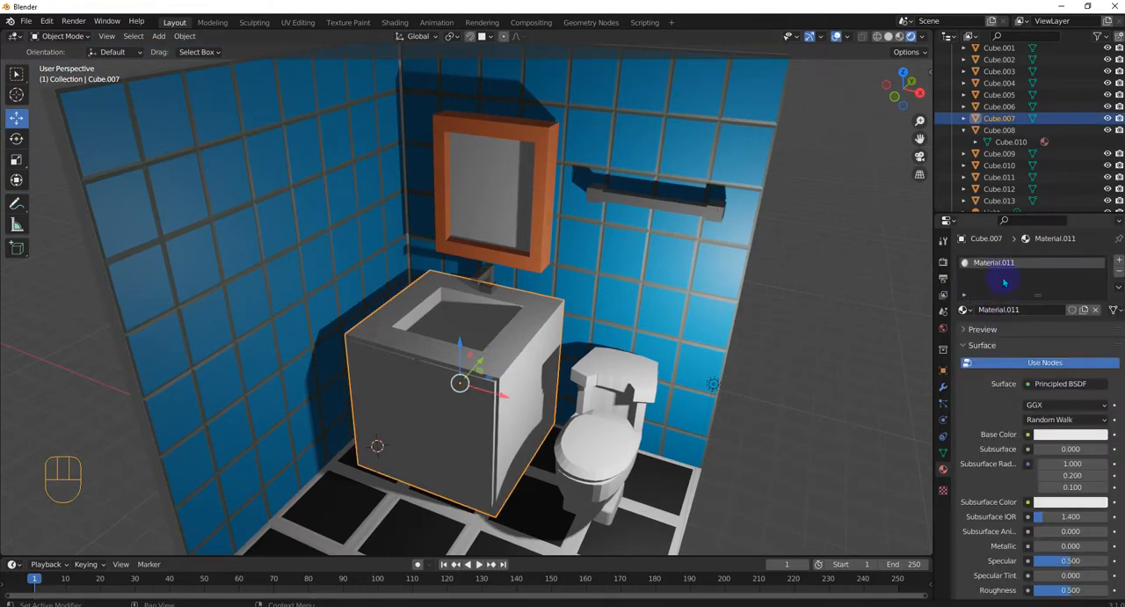
pyautogui.click(1048, 436)
pyautogui.moveTo(1042, 330); pyautogui.dragTo(1034, 341)
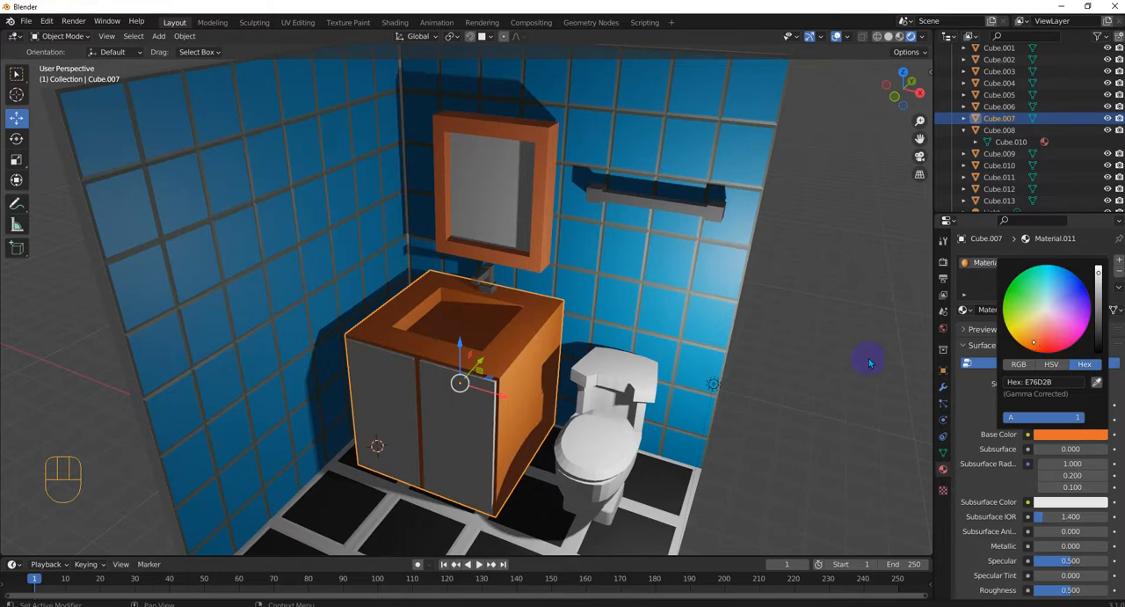
pyautogui.click(791, 362)
pyautogui.click(438, 428)
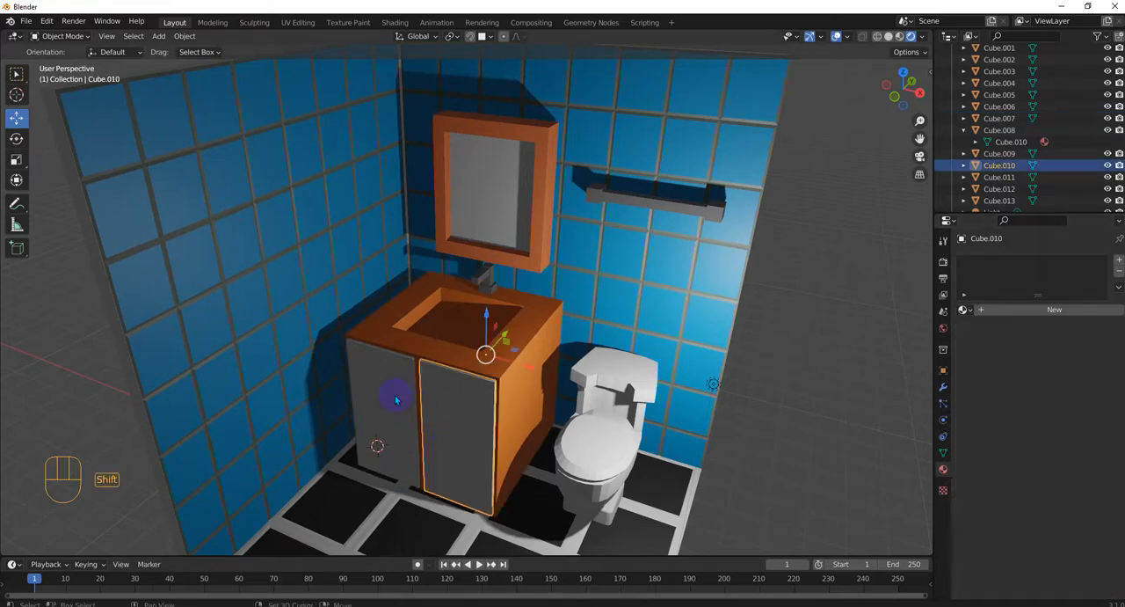
pyautogui.keyDown('shift'); pyautogui.click(395, 398); pyautogui.keyUp('shift')
pyautogui.click(540, 343)
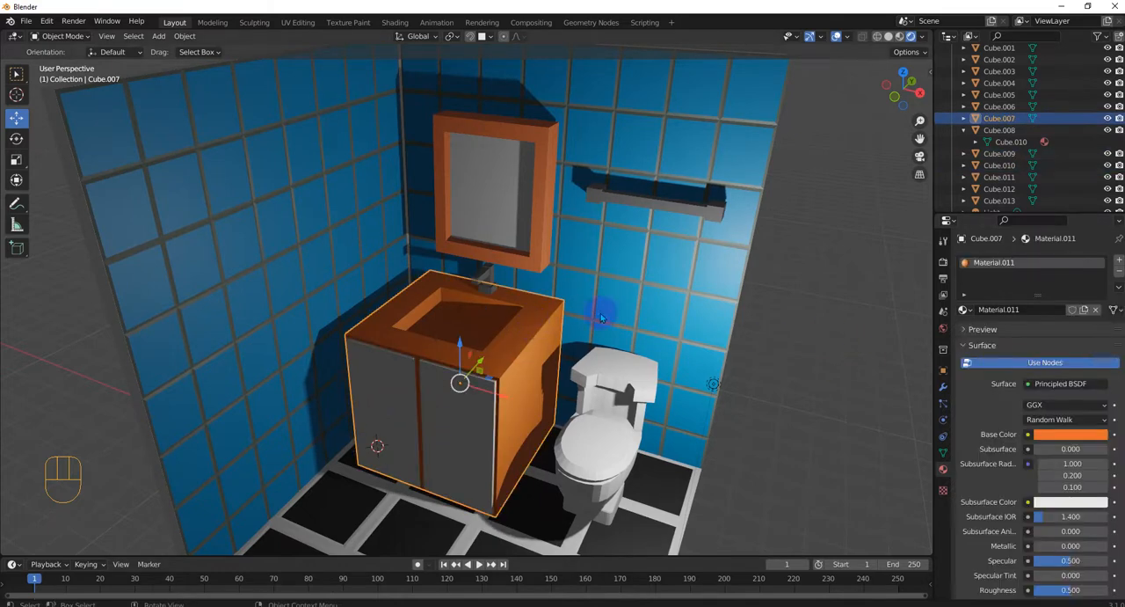
pyautogui.click(1109, 437)
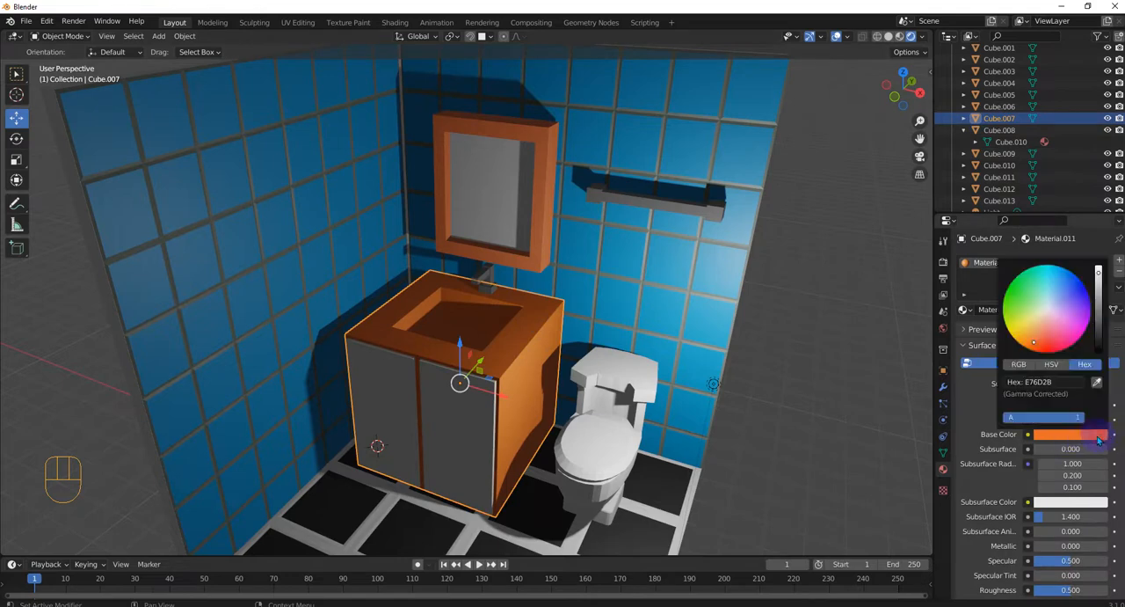
# Copy the base color hex E7744A from the mirror frame's orange material
pyautogui.click(545, 194)
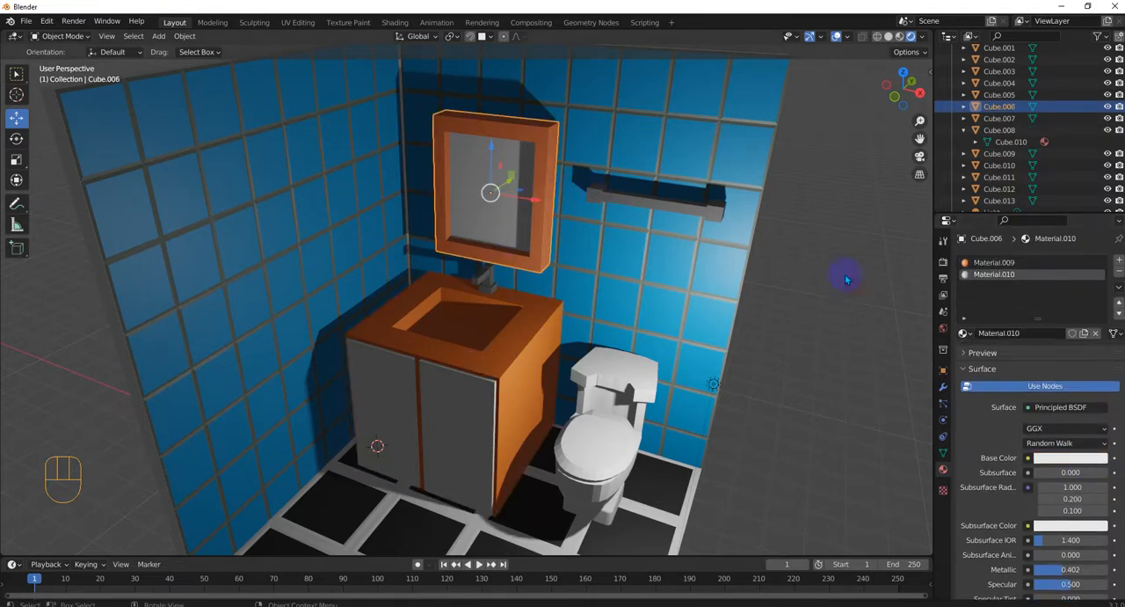
pyautogui.click(994, 262)
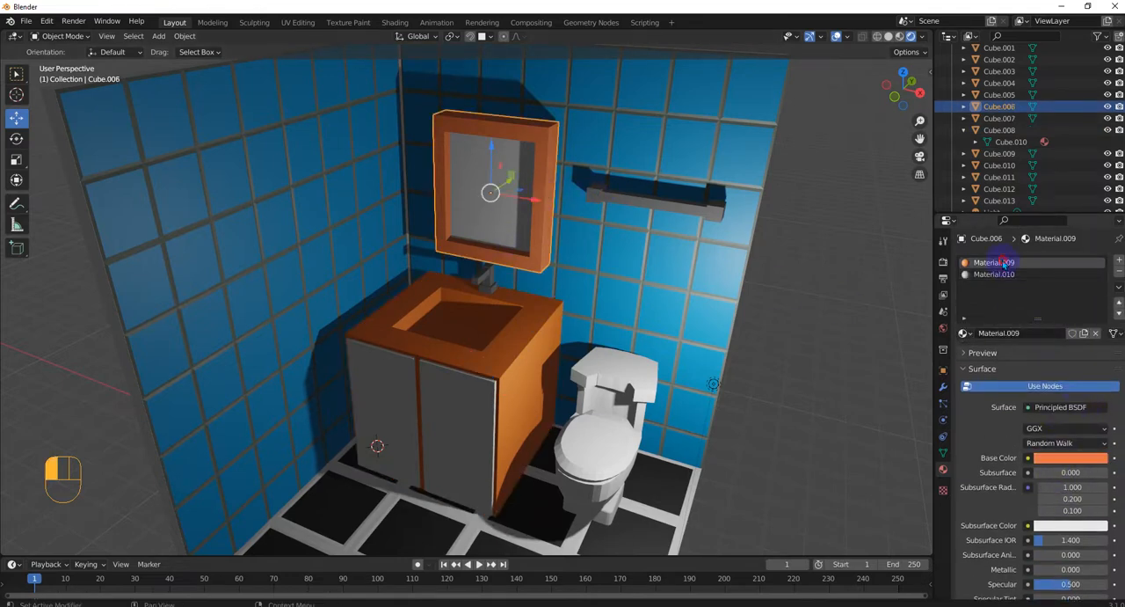
pyautogui.click(1071, 457)
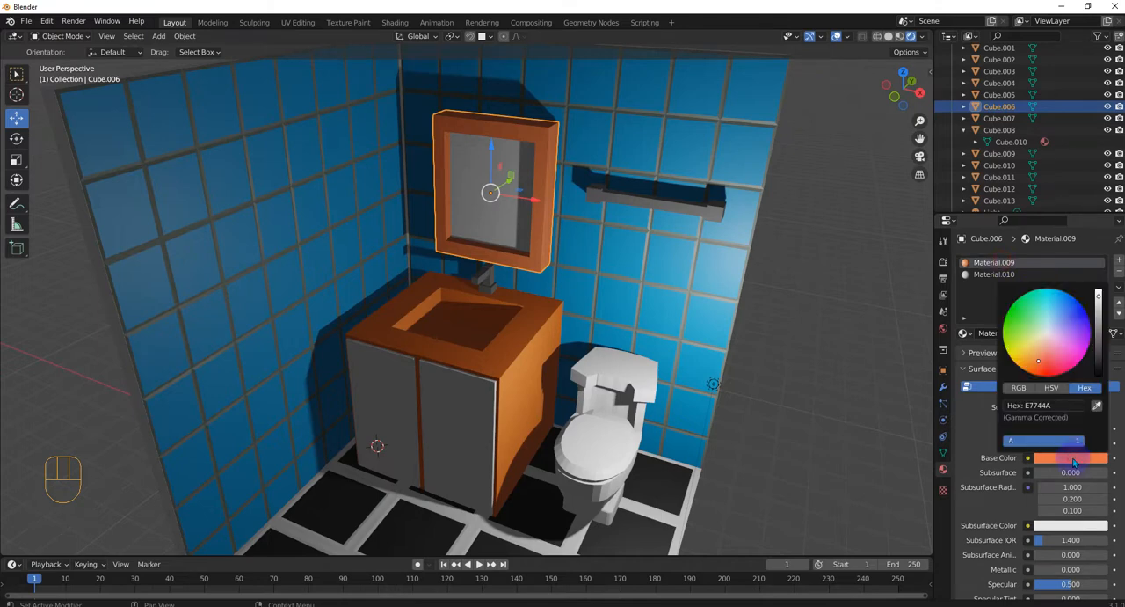
pyautogui.click(1073, 409)
pyautogui.hotkey('ctrl', 'c')
# Set the sink cabinet material's base color to the copied hex E7744A
pyautogui.click(516, 361)
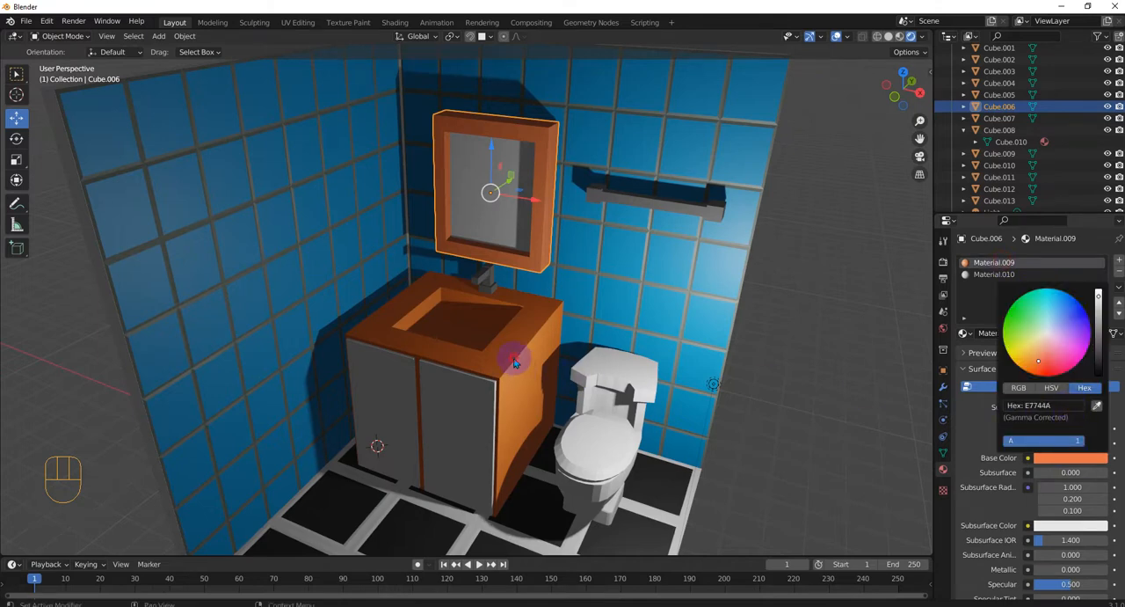
pyautogui.click(496, 356)
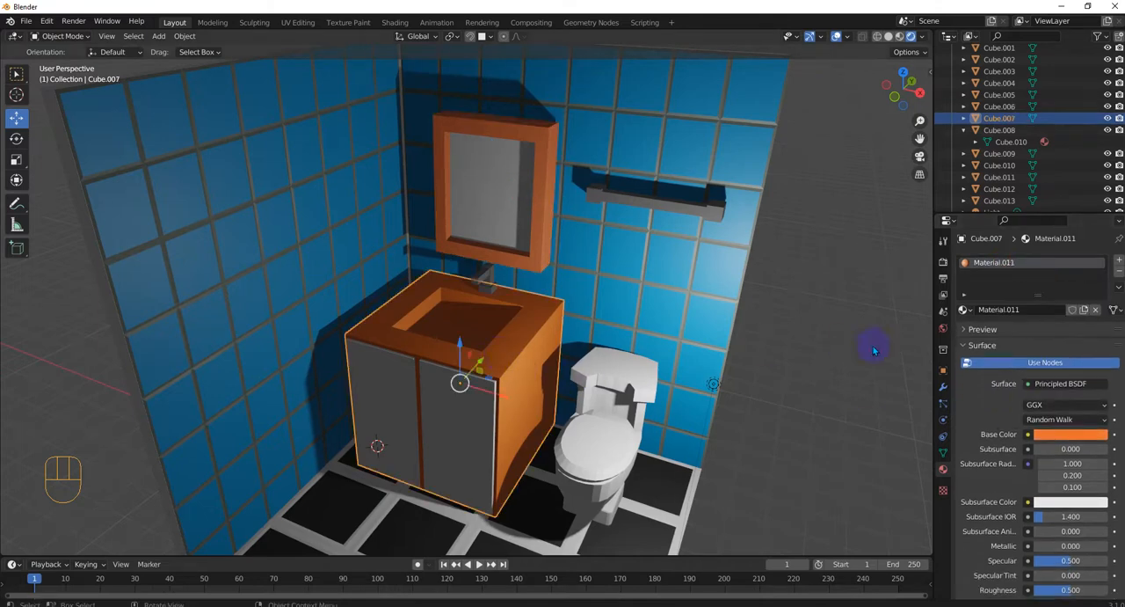
pyautogui.click(1022, 267)
pyautogui.click(1013, 263)
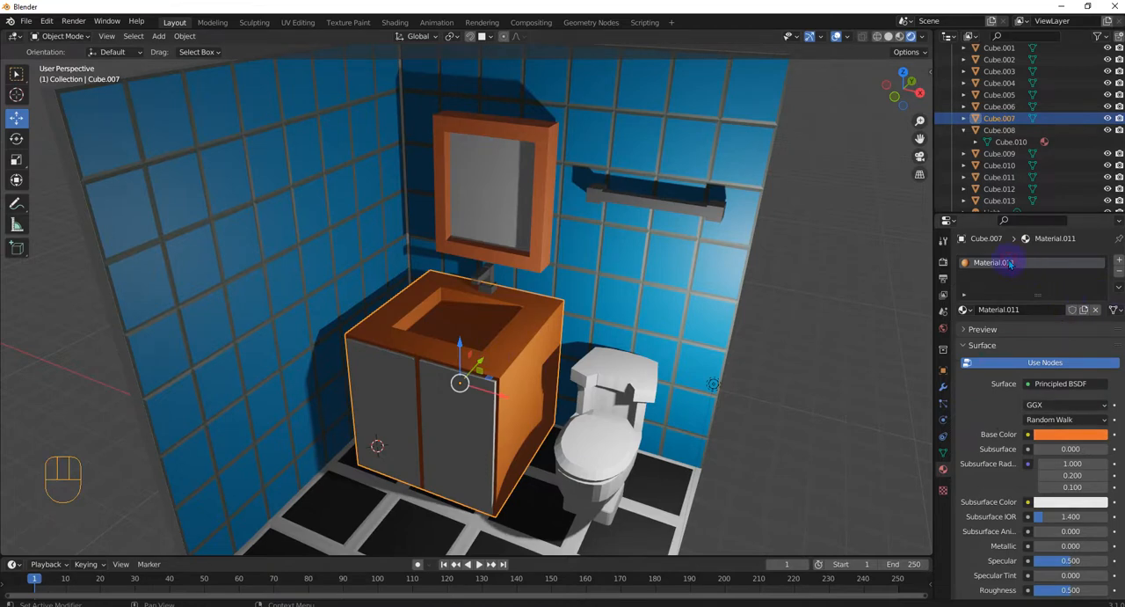
pyautogui.click(1067, 436)
pyautogui.click(1063, 378)
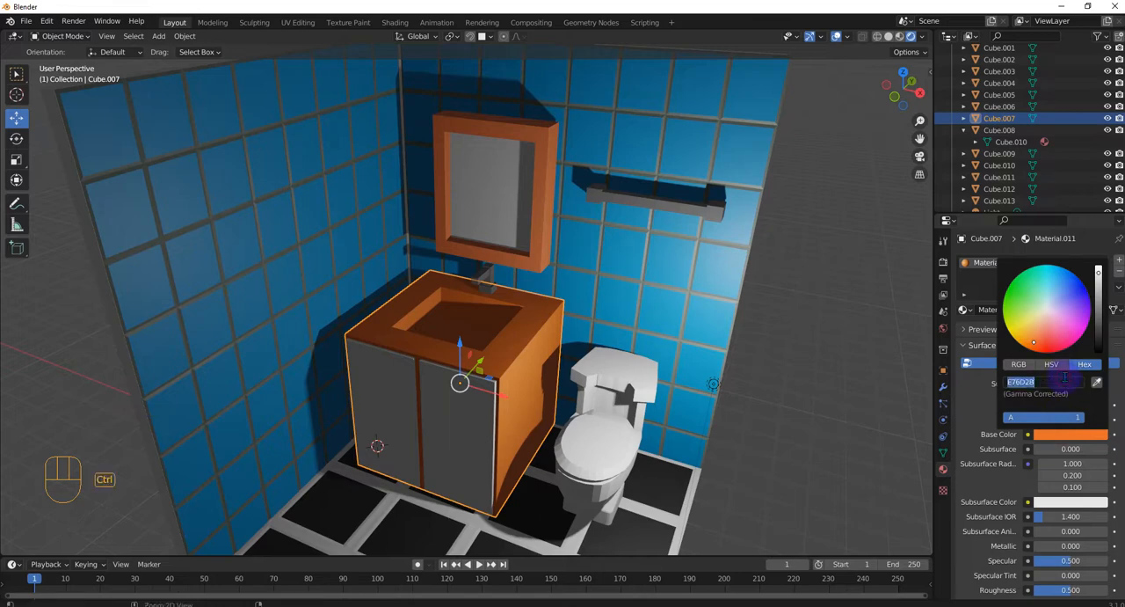
pyautogui.hotkey('ctrl', 'v')
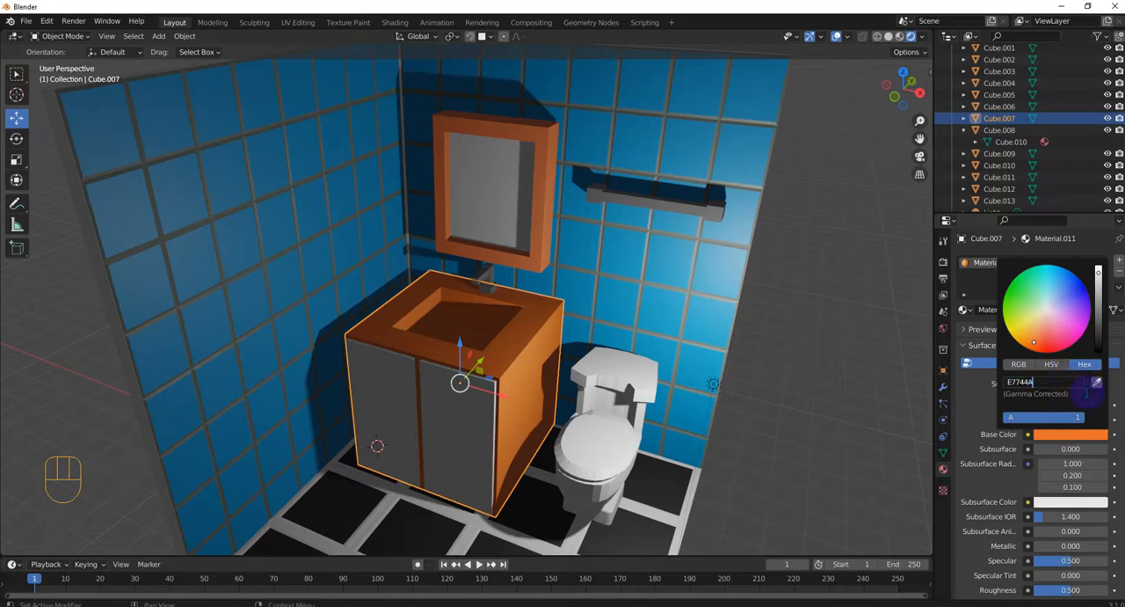
# Give the cabinet's left door a new material with base color hex E7744A, darkened to a deeper brownish orange
pyautogui.click(458, 428)
pyautogui.keyDown('shift'); pyautogui.click(398, 391); pyautogui.keyUp('shift')
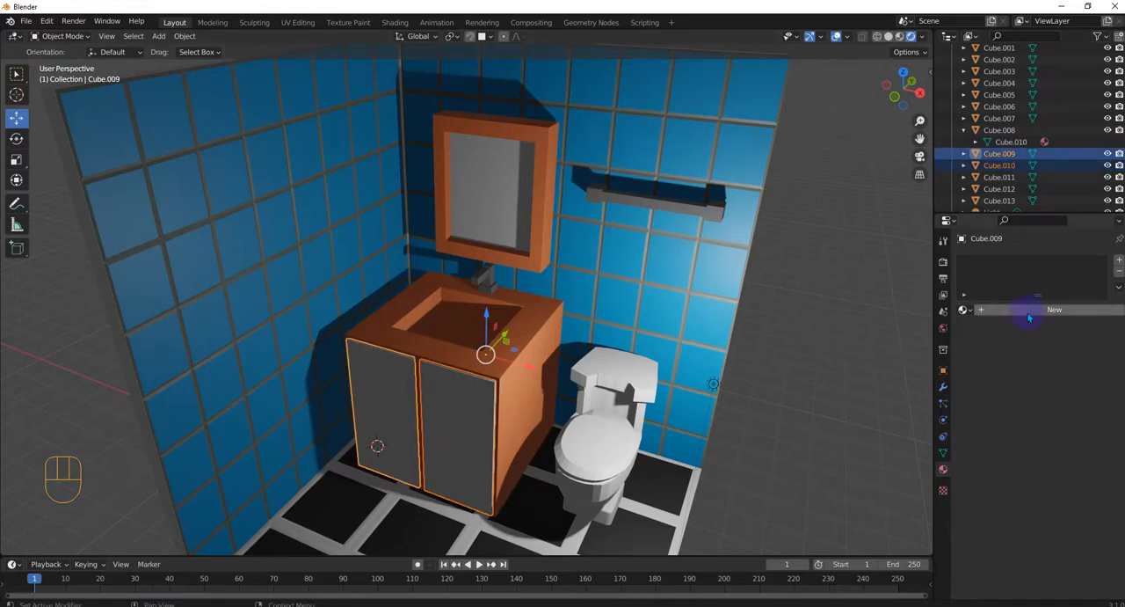
pyautogui.click(405, 413)
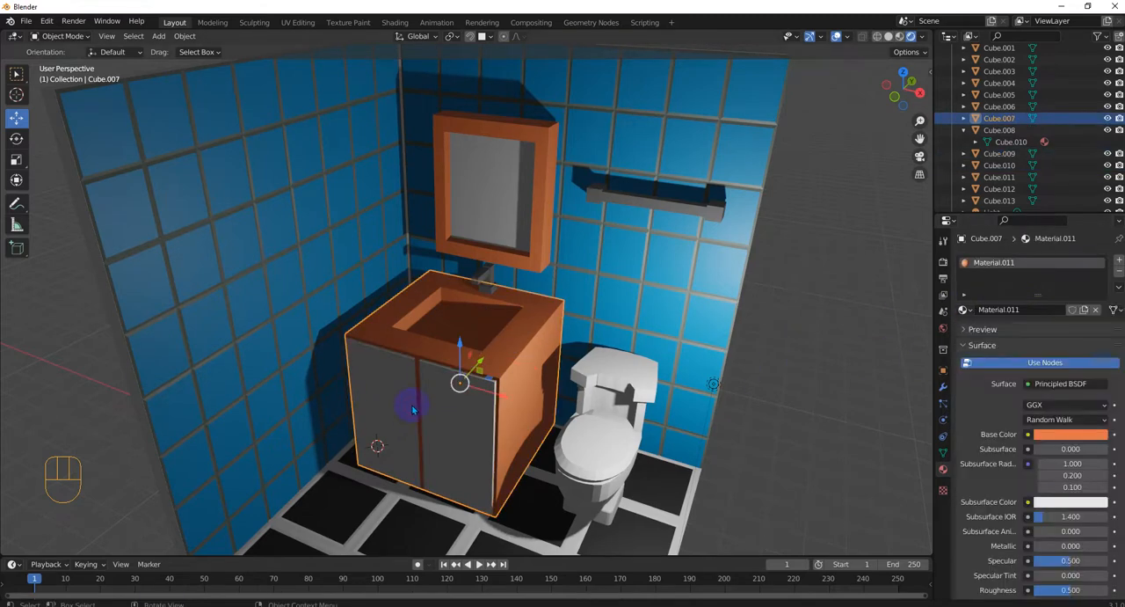
pyautogui.click(409, 410)
pyautogui.click(1055, 310)
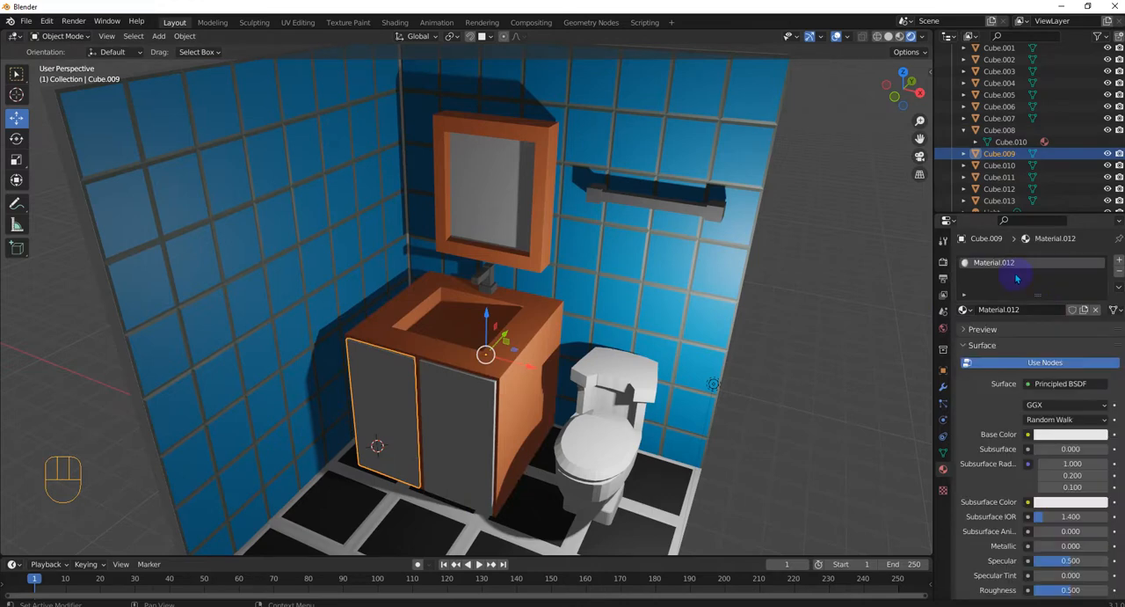
pyautogui.click(1069, 434)
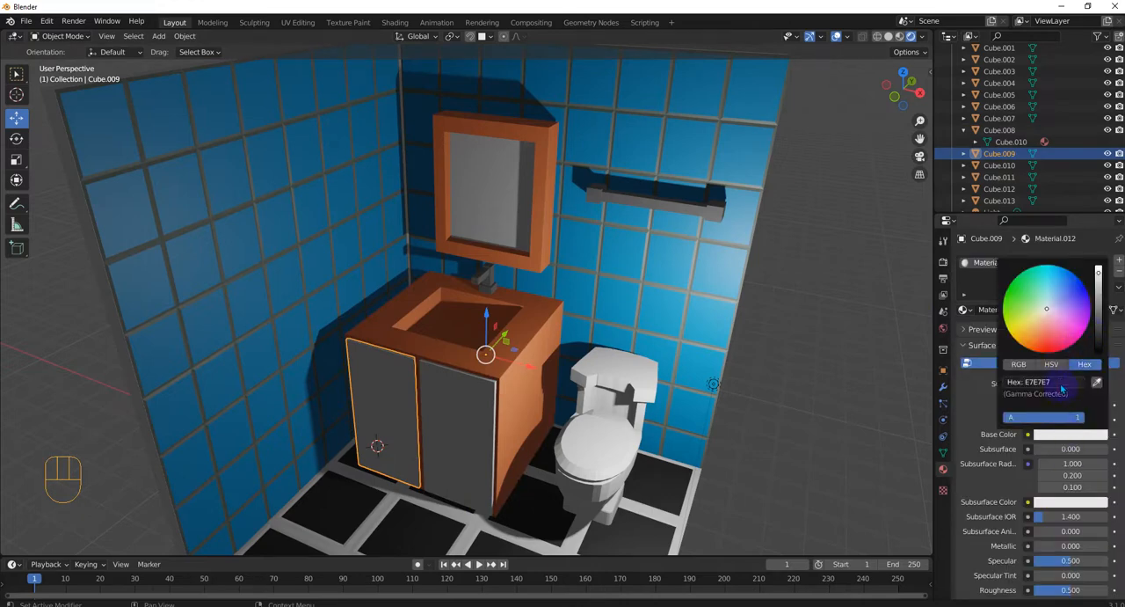
pyautogui.click(1062, 384)
pyautogui.hotkey('ctrl', 'v')
pyautogui.press('Return')
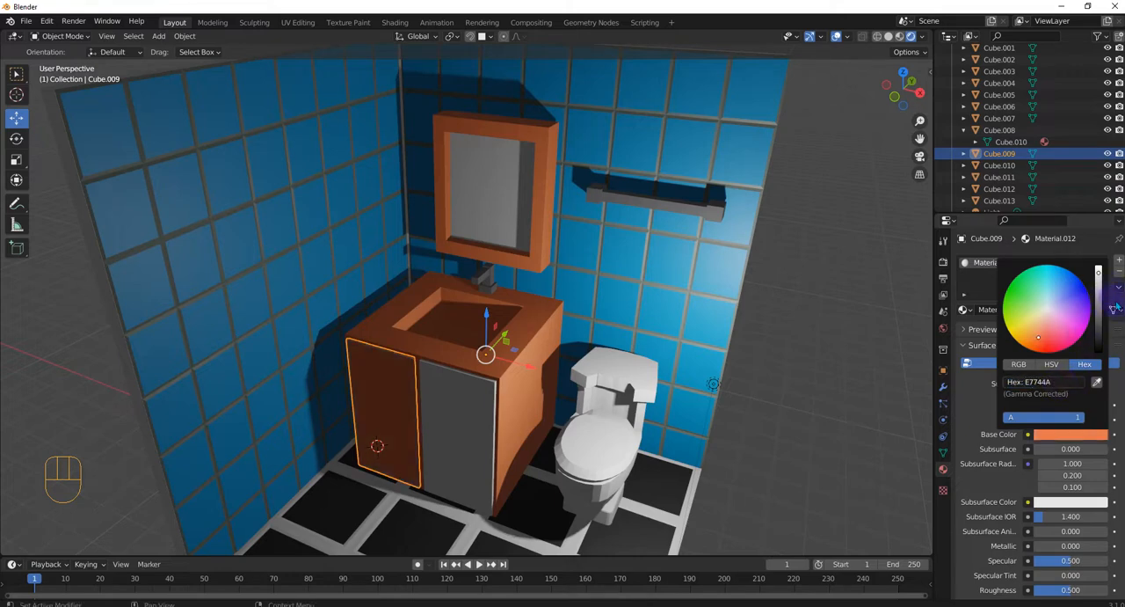
pyautogui.moveTo(1098, 275); pyautogui.dragTo(1099, 300)
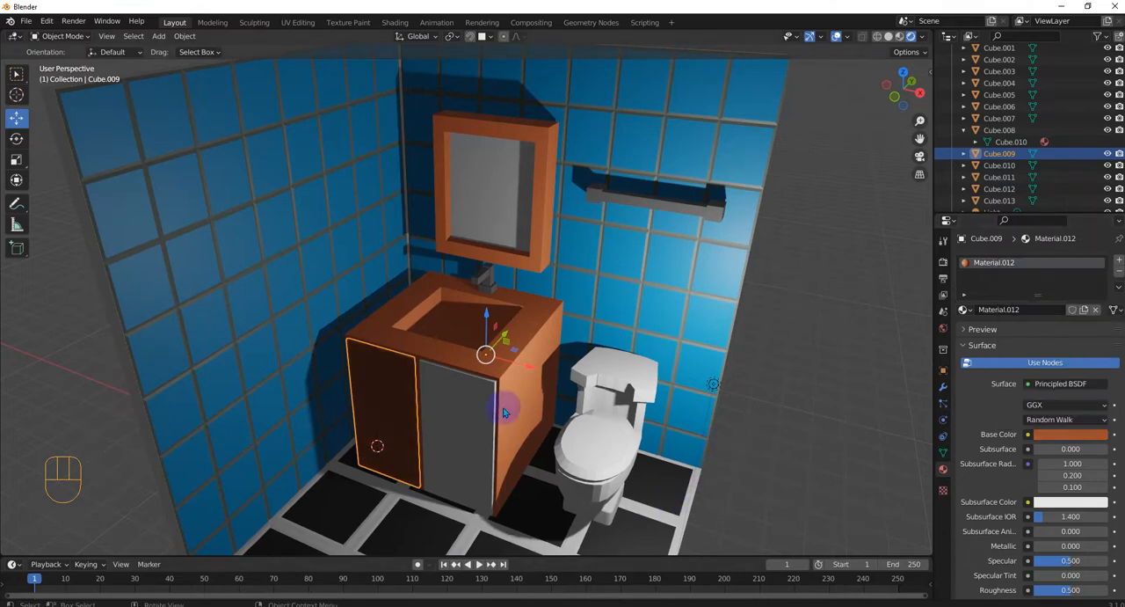
# Link the left cabinet door's dark orange material to the right door
pyautogui.click(467, 410)
pyautogui.keyDown('shift'); pyautogui.click(393, 414); pyautogui.keyUp('shift')
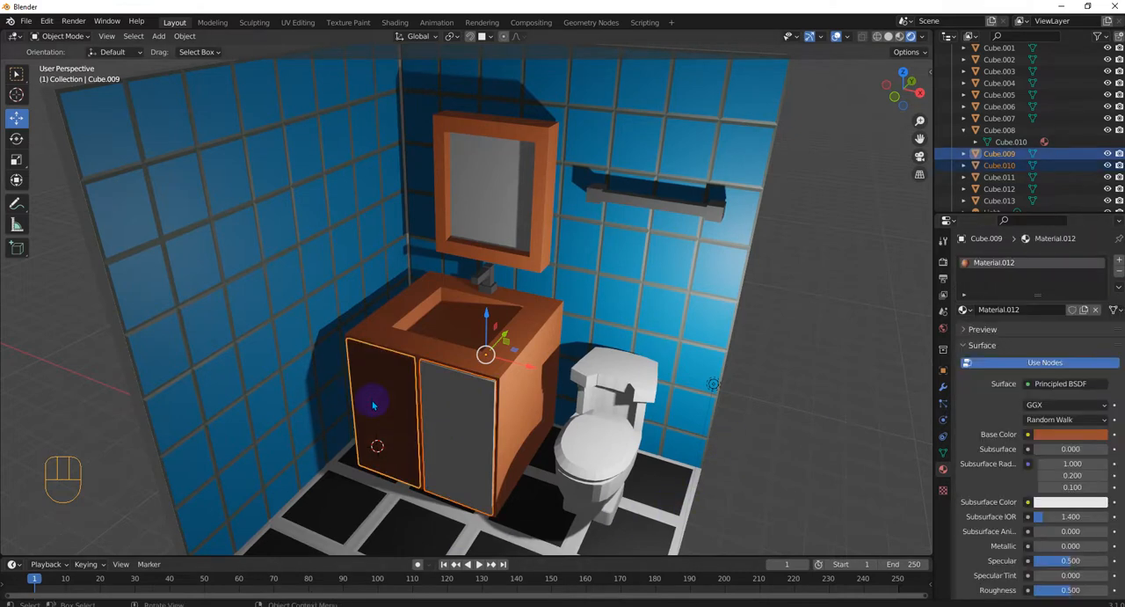
pyautogui.hotkey('ctrl', 'l')
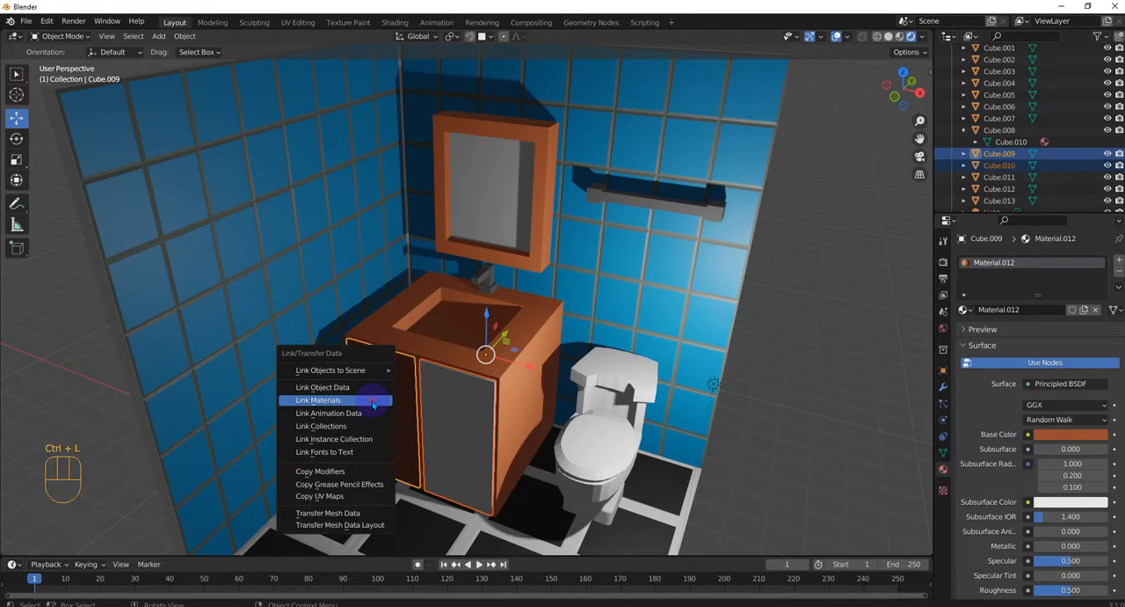
pyautogui.click(373, 404)
pyautogui.click(796, 425)
# In Edit Mode on the sink cabinet, select the top rim faces around the basin and one inner basin wall
pyautogui.moveTo(796, 424); pyautogui.dragTo(457, 389, button='middle')
pyautogui.scroll(3, 454, 386)
pyautogui.click(433, 416)
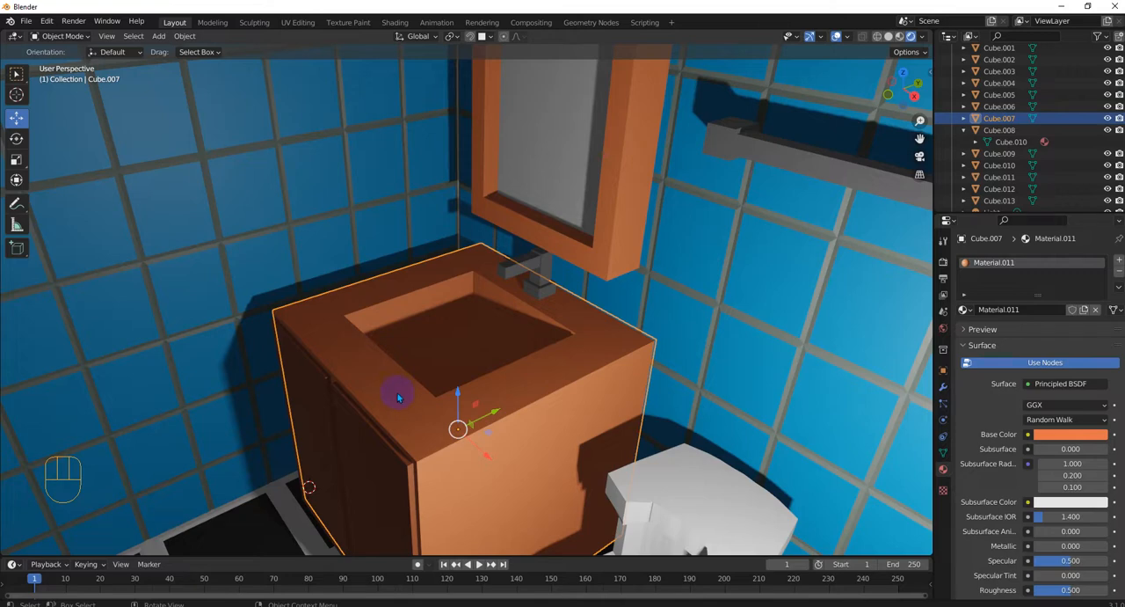
pyautogui.press('Tab')
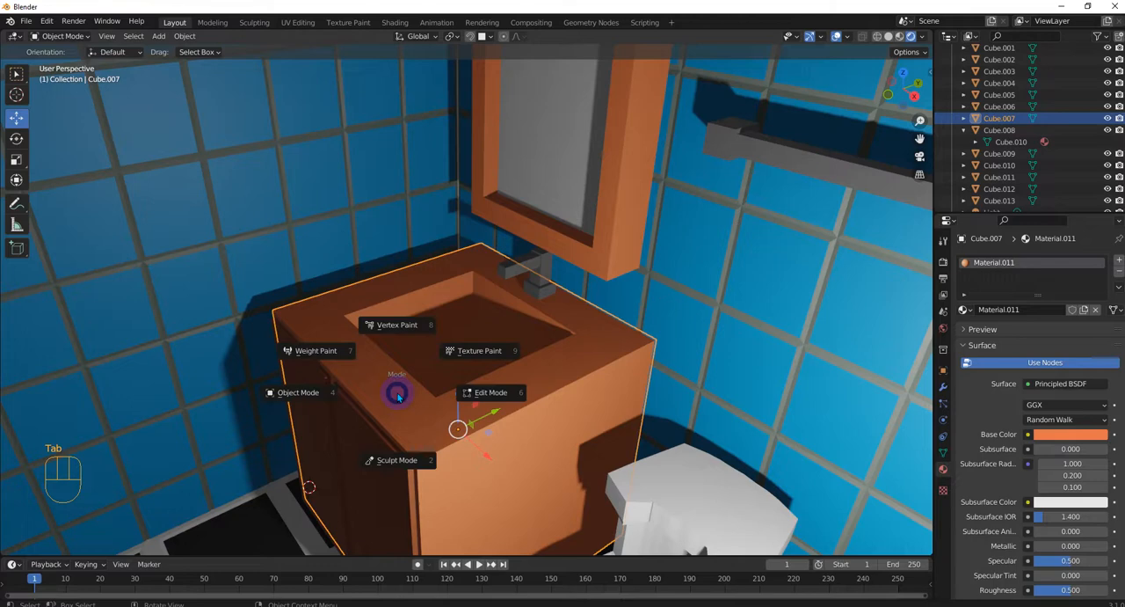
pyautogui.click(484, 393)
pyautogui.click(484, 400)
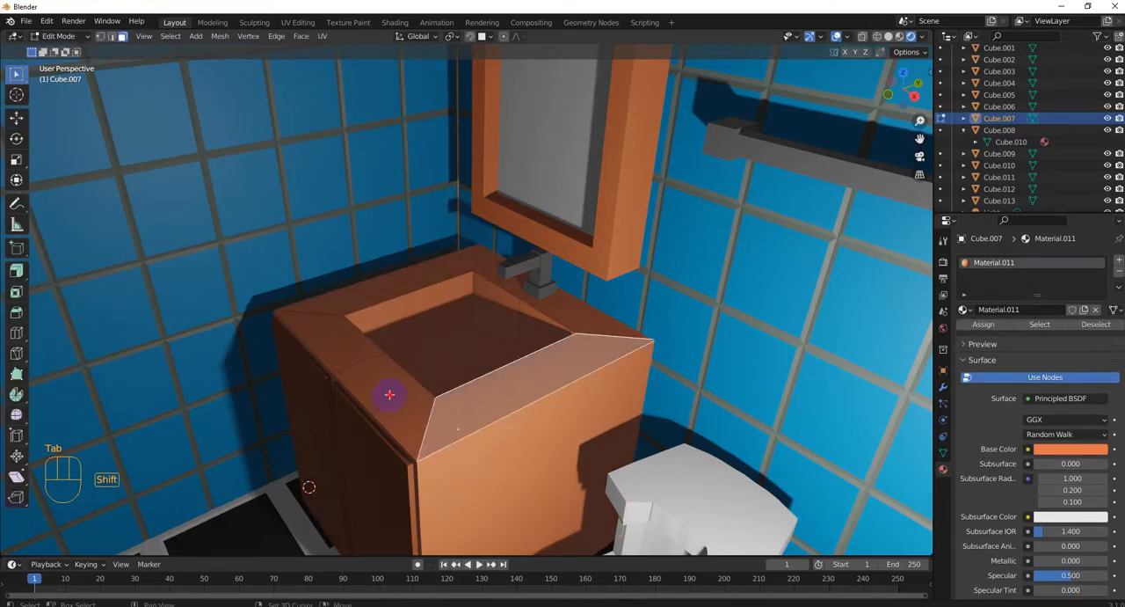
pyautogui.click(352, 329)
pyautogui.click(364, 302)
pyautogui.click(444, 290)
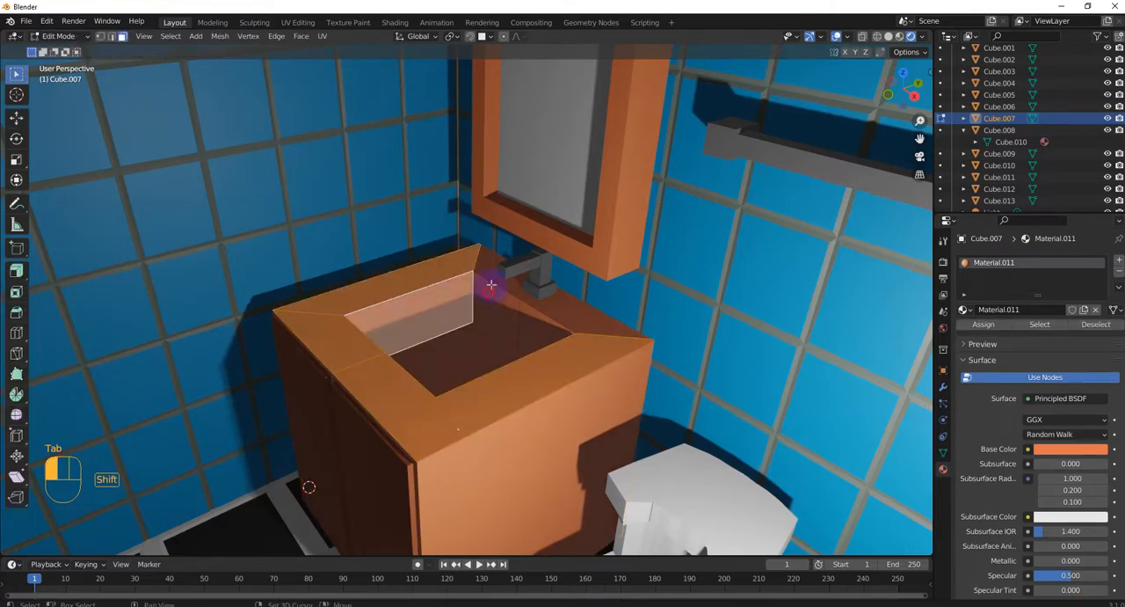
pyautogui.keyDown('shift'); pyautogui.click(491, 285); pyautogui.keyUp('shift')
# Add the sink basin's remaining inner walls and its floor faces to the selection
pyautogui.keyDown('shift'); pyautogui.click(513, 286); pyautogui.keyUp('shift')
pyautogui.keyDown('shift'); pyautogui.click(545, 316); pyautogui.keyUp('shift')
pyautogui.keyDown('shift'); pyautogui.click(538, 323); pyautogui.keyUp('shift')
pyautogui.moveTo(480, 397); pyautogui.dragTo(597, 344, button='middle')
pyautogui.keyDown('shift'); pyautogui.click(393, 325); pyautogui.keyUp('shift')
pyautogui.keyDown('shift'); pyautogui.click(386, 338); pyautogui.keyUp('shift')
pyautogui.keyDown('shift'); pyautogui.click(417, 342); pyautogui.keyUp('shift')
pyautogui.scroll(1, 577, 350)
pyautogui.keyDown('shift'); pyautogui.click(560, 335); pyautogui.keyUp('shift')
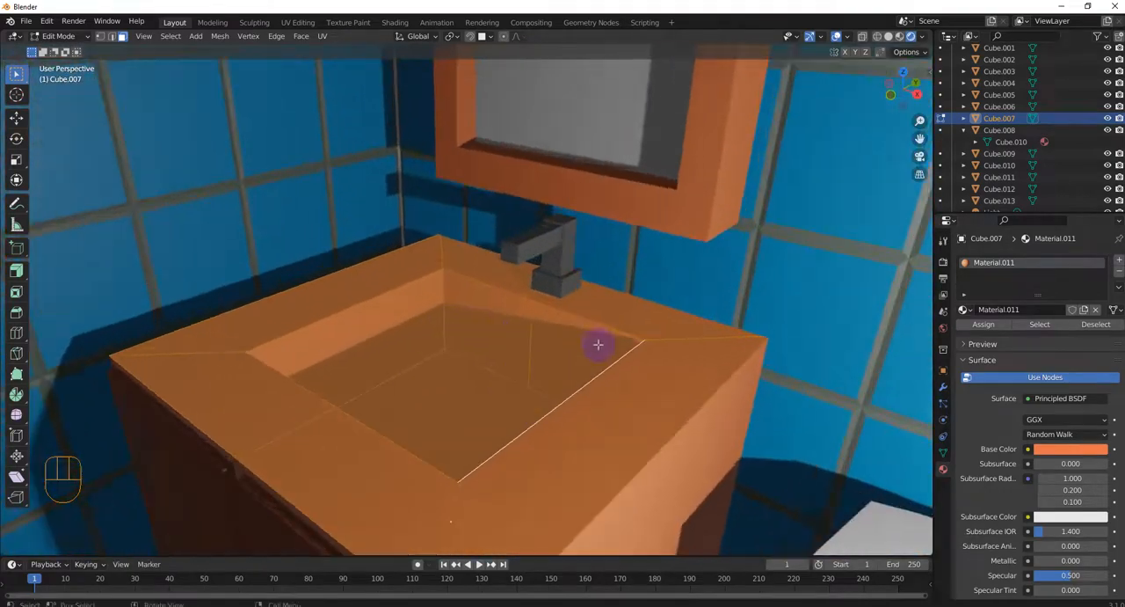
# Add a second material slot to the sink cabinet and assign it to the selected countertop and basin faces
pyautogui.scroll(-2, 870, 405)
pyautogui.scroll(1, 909, 387)
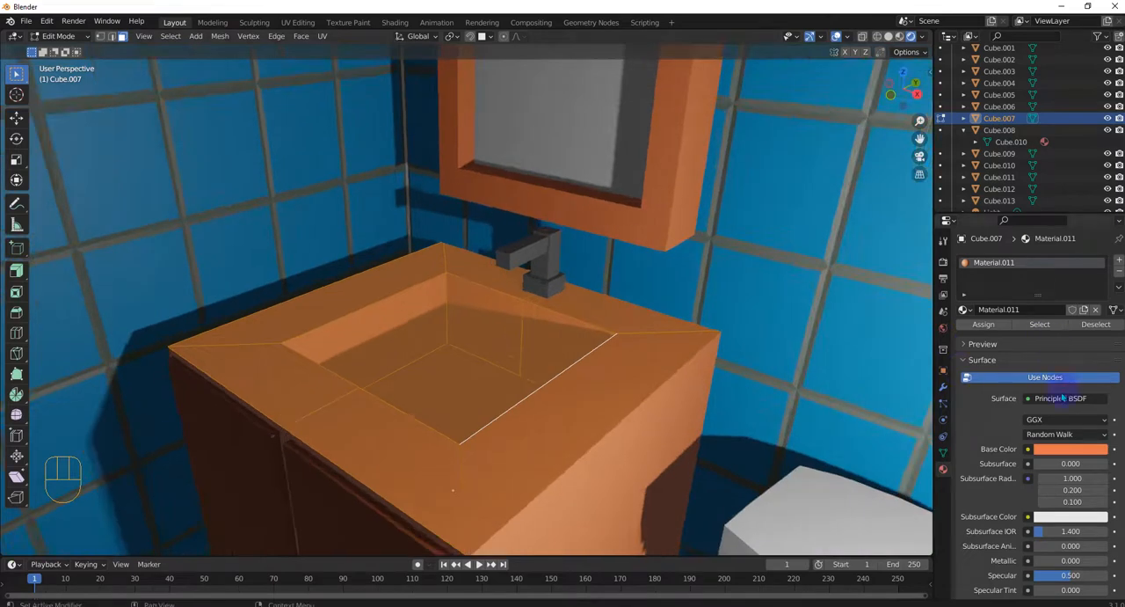
pyautogui.click(1118, 262)
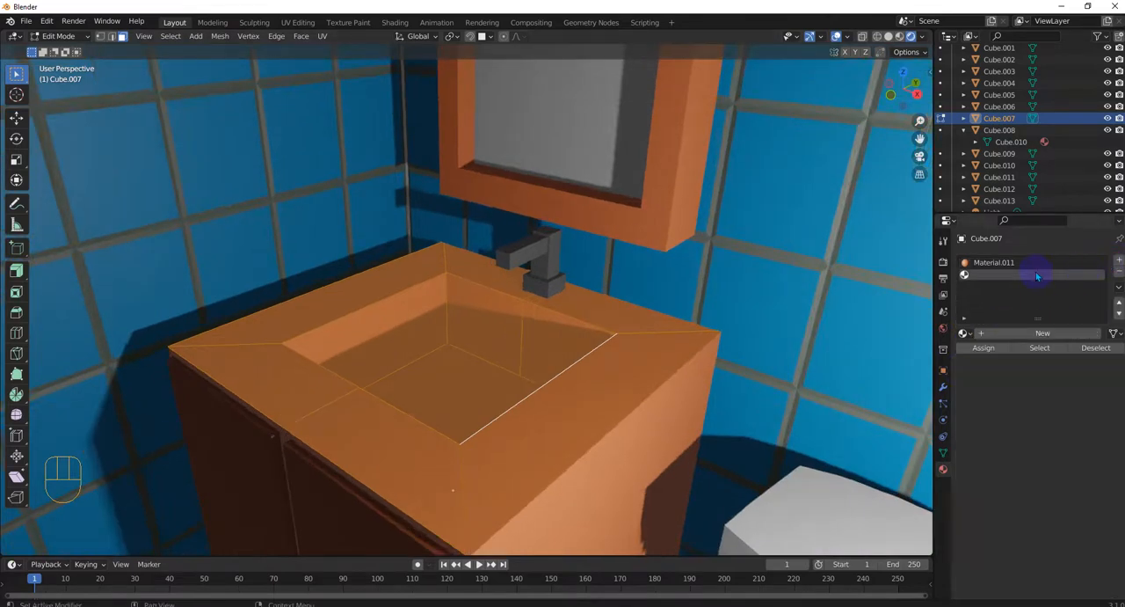
pyautogui.click(983, 348)
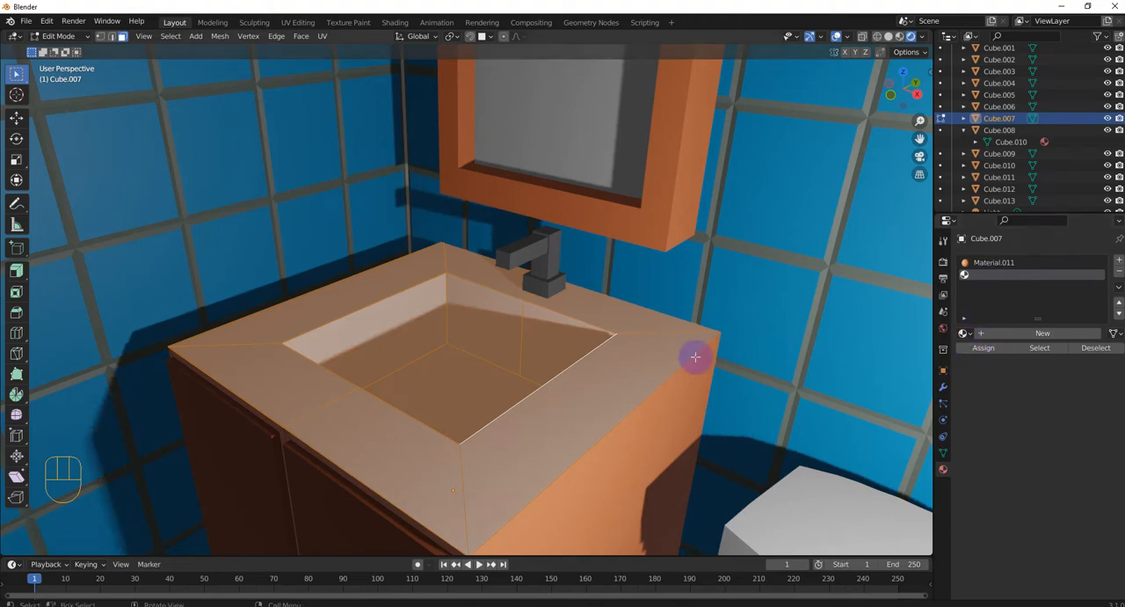
# Create a new material in the sink cabinet's second slot and darken its base color to grey hex 858585
pyautogui.hotkey('alt', 'a')
pyautogui.moveTo(551, 358); pyautogui.dragTo(535, 379, button='middle')
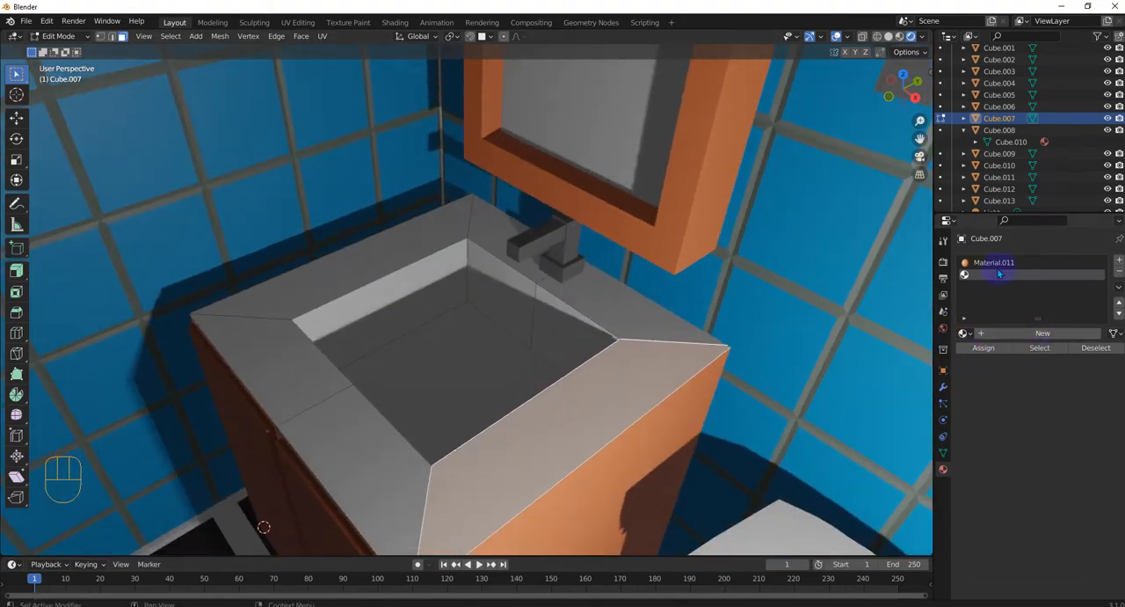
pyautogui.click(1015, 332)
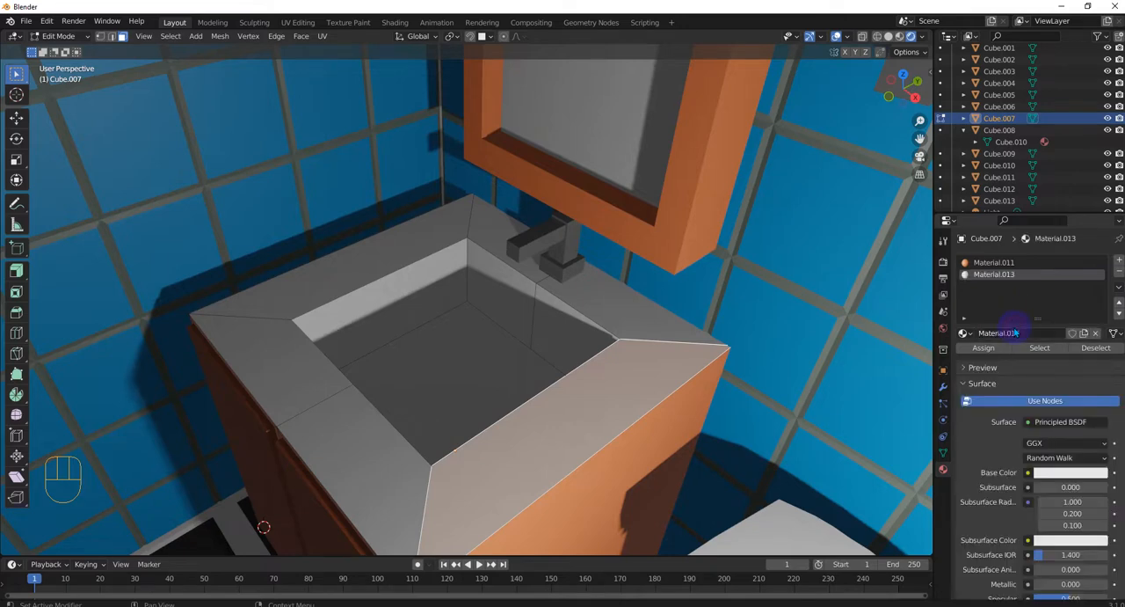
pyautogui.click(1067, 478)
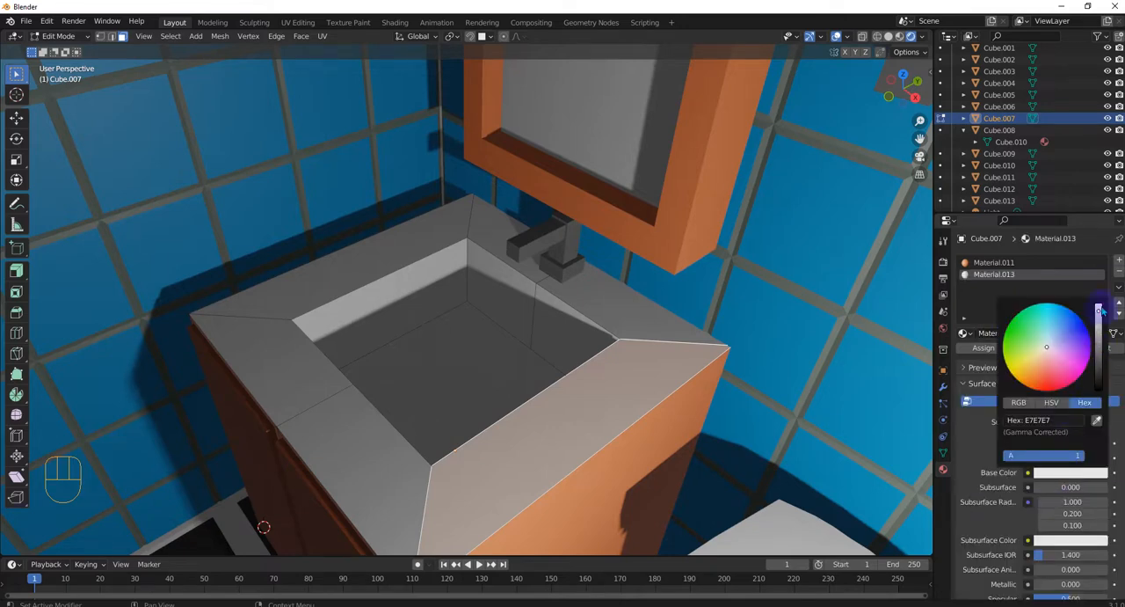
pyautogui.moveTo(1099, 311); pyautogui.dragTo(1099, 344)
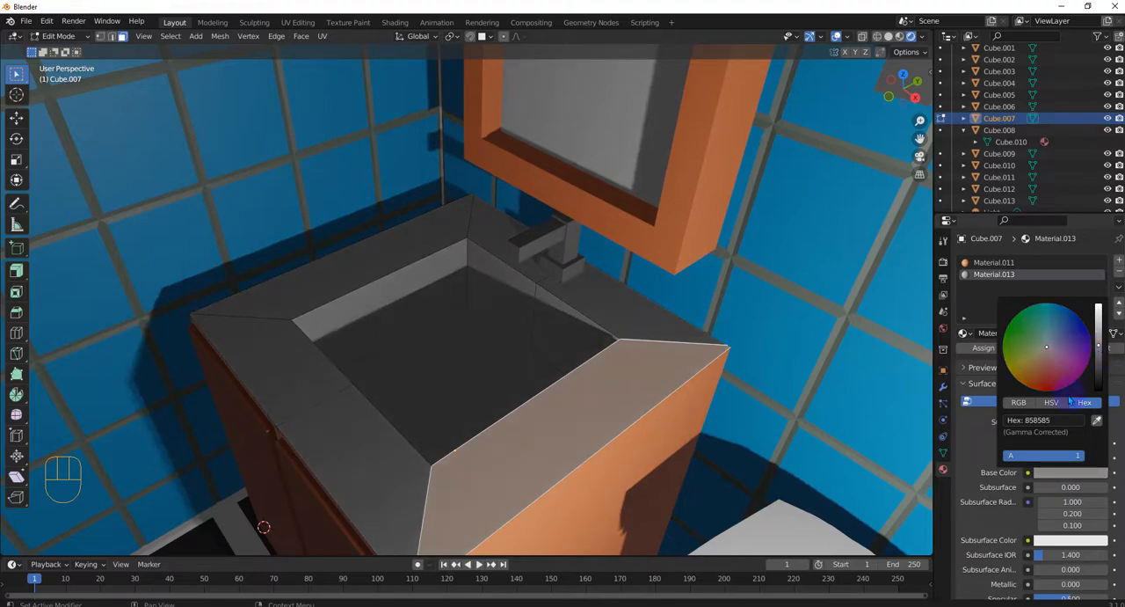
pyautogui.moveTo(515, 439); pyautogui.dragTo(497, 351, button='middle')
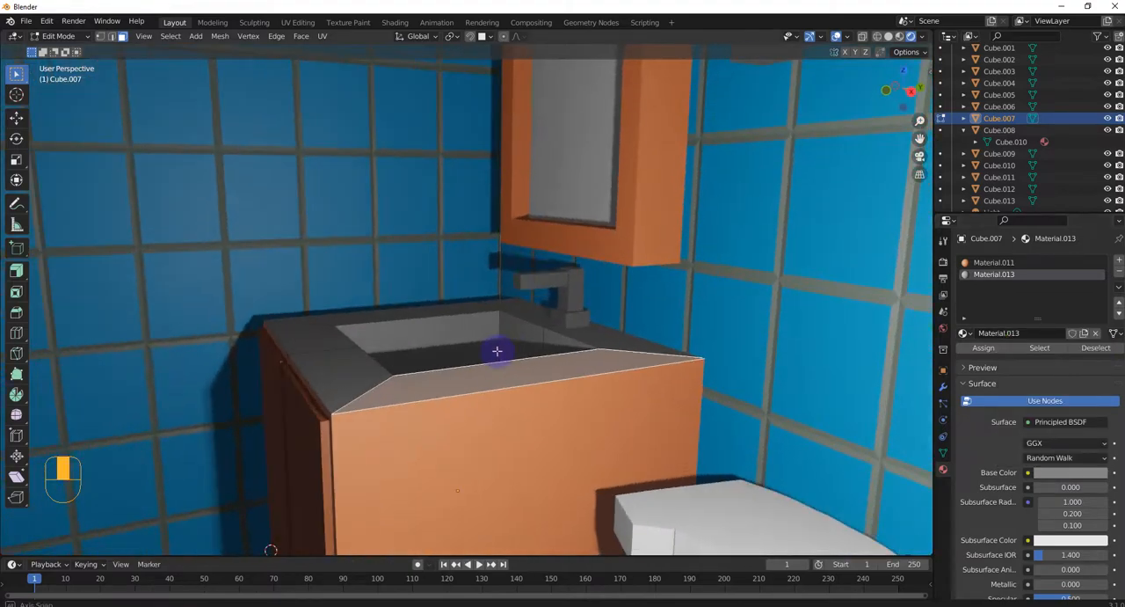
pyautogui.press('e')
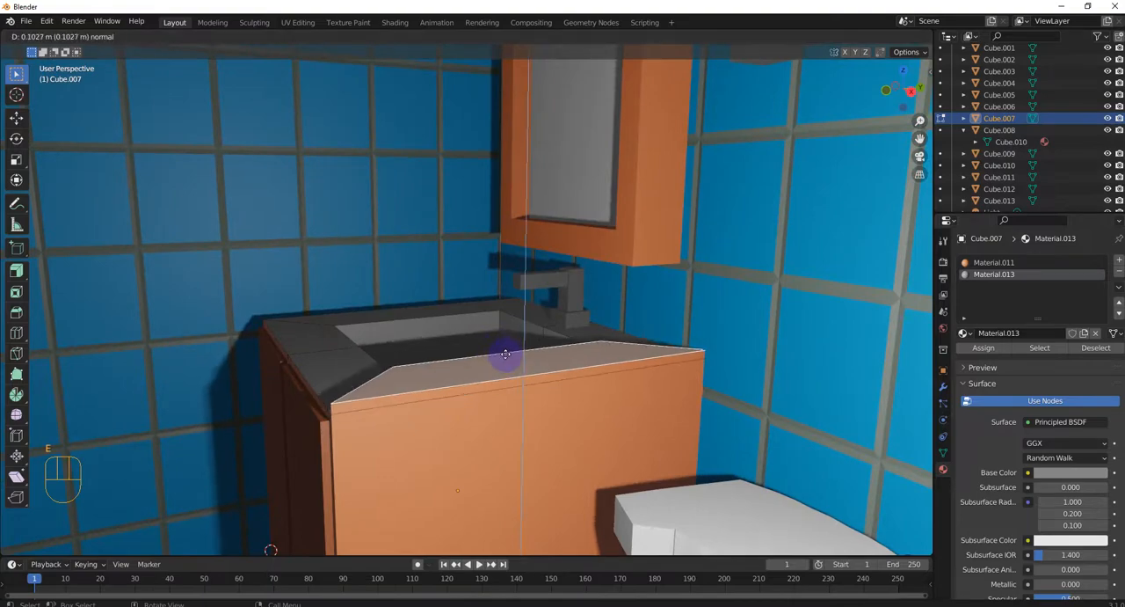
pyautogui.press('Escape')
pyautogui.click(324, 332)
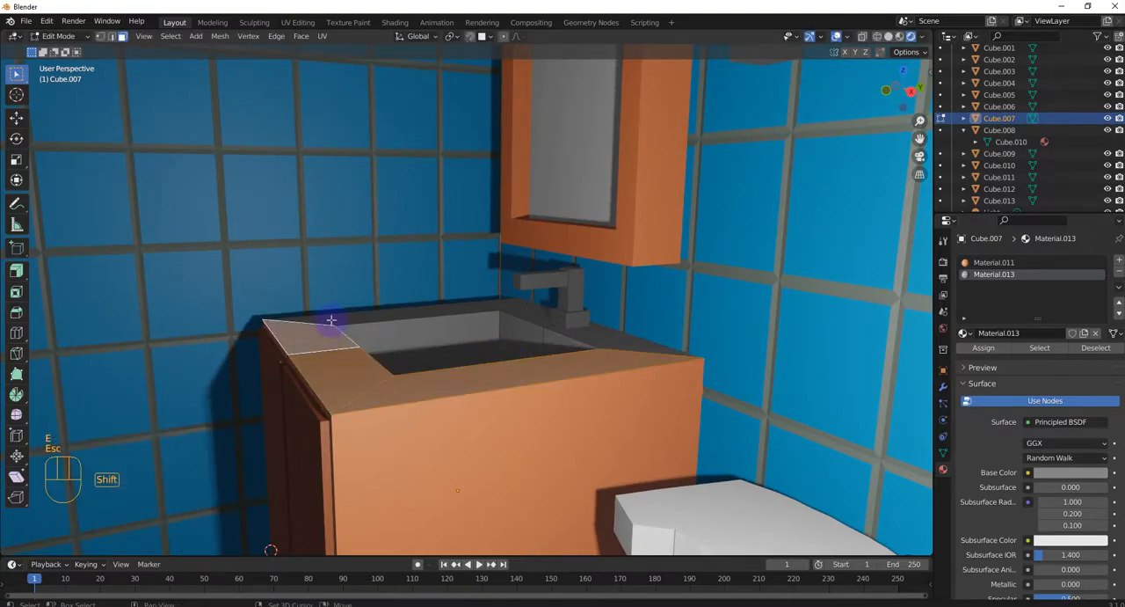
pyautogui.moveTo(377, 344); pyautogui.dragTo(502, 389, button='middle')
pyautogui.hotkey('ctrl', 'z')
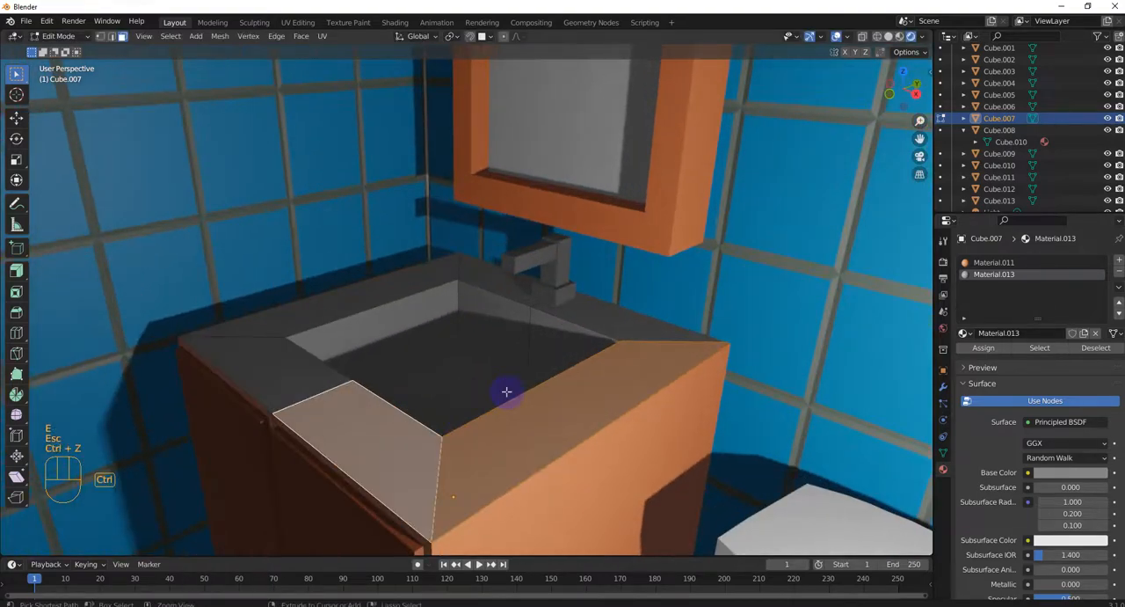
pyautogui.hotkey('ctrl', 'z')
# Select all top rim faces around the sink basin and extrude them upward about 0.066 m
pyautogui.click(502, 417)
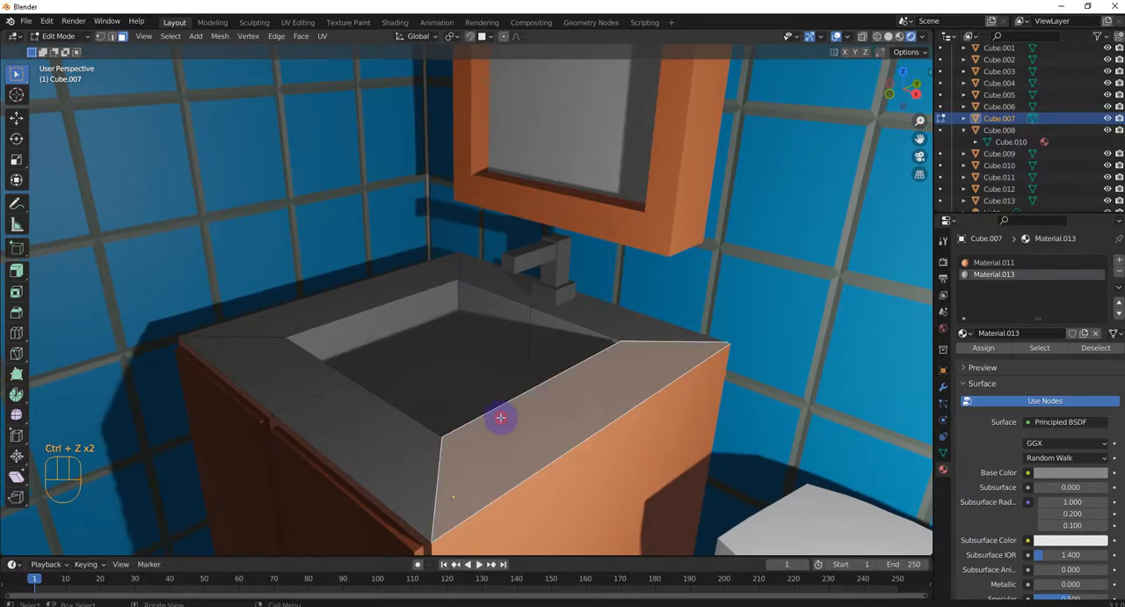
pyautogui.keyDown('shift'); pyautogui.click(389, 420); pyautogui.keyUp('shift')
pyautogui.keyDown('shift'); pyautogui.click(309, 379); pyautogui.keyUp('shift')
pyautogui.keyDown('shift'); pyautogui.click(295, 330); pyautogui.keyUp('shift')
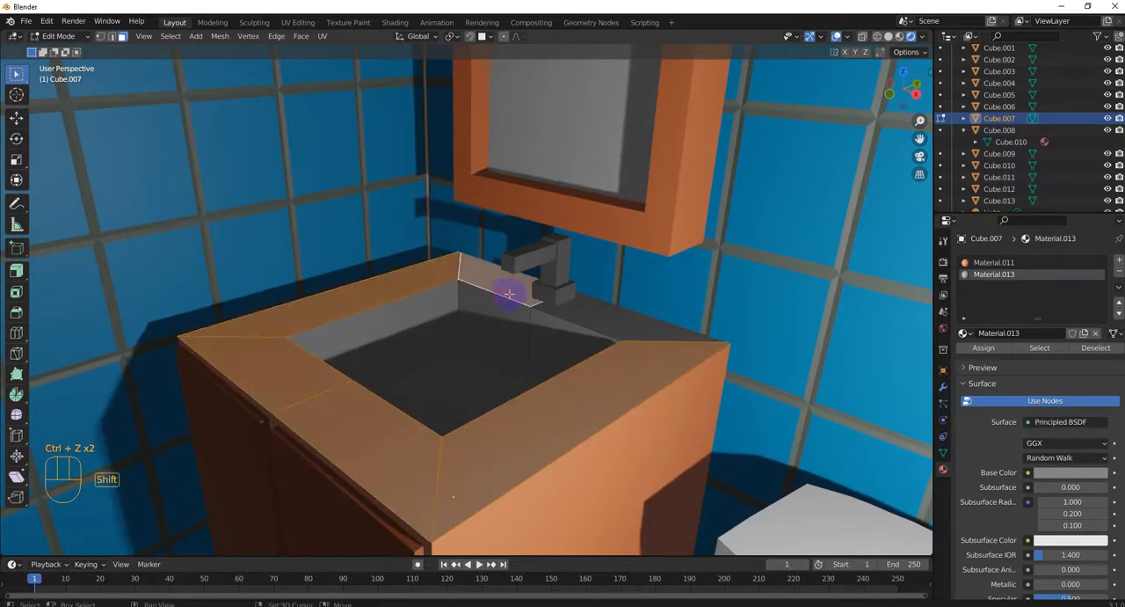
pyautogui.keyDown('shift'); pyautogui.click(544, 322); pyautogui.keyUp('shift')
pyautogui.moveTo(511, 338); pyautogui.dragTo(476, 340, button='middle')
pyautogui.press('e')
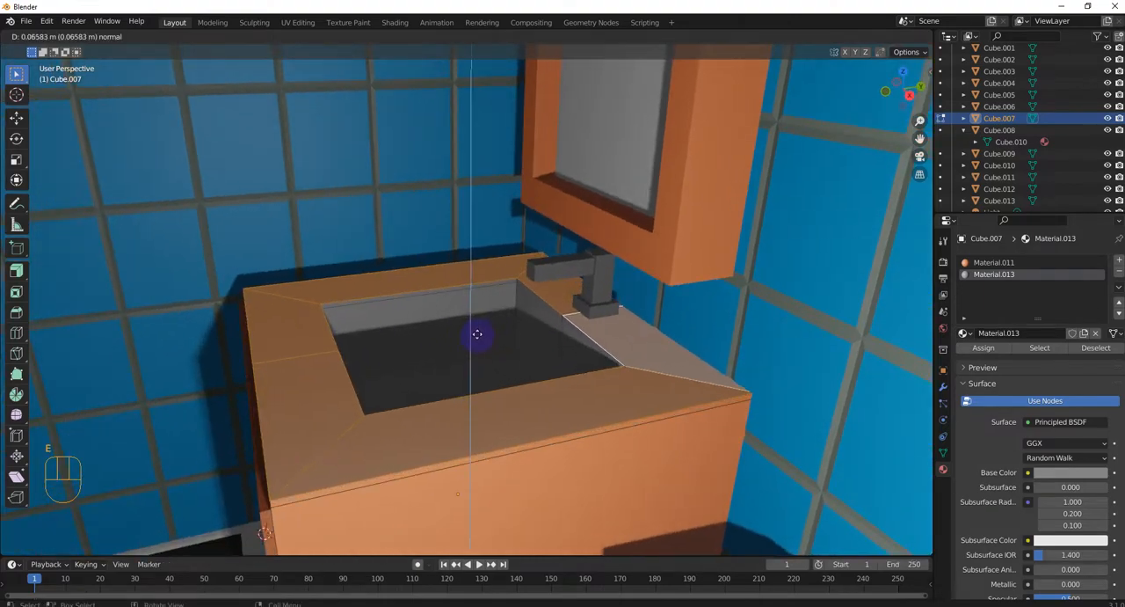
pyautogui.click(473, 332)
# Select the thin outer edge faces of the raised countertop along the door side and the side facing the toilet
pyautogui.click(379, 452)
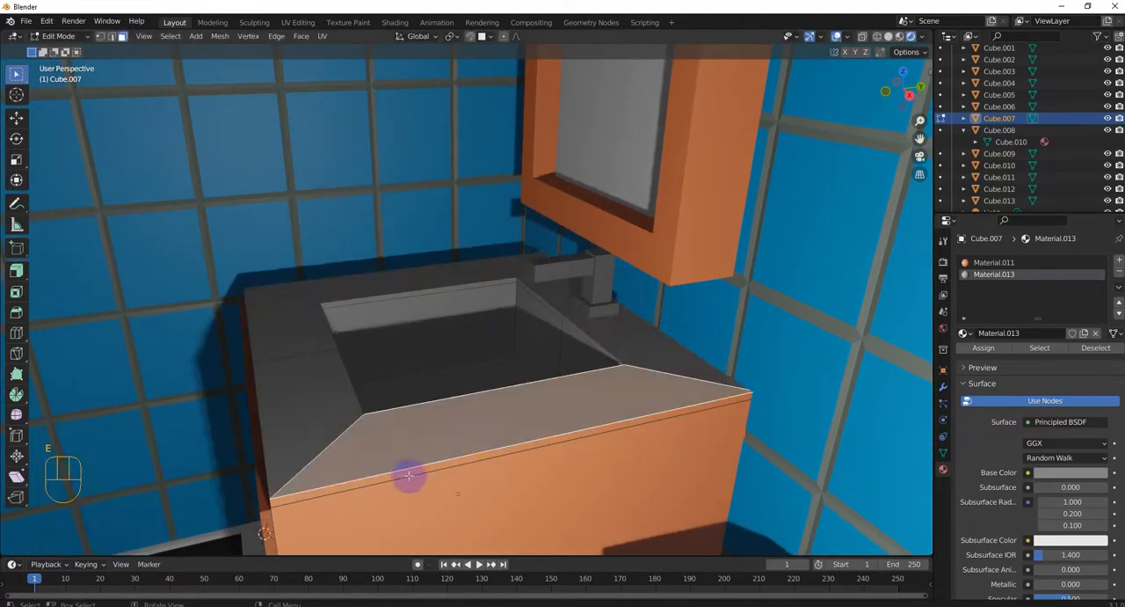
pyautogui.moveTo(411, 466); pyautogui.dragTo(367, 376, button='middle')
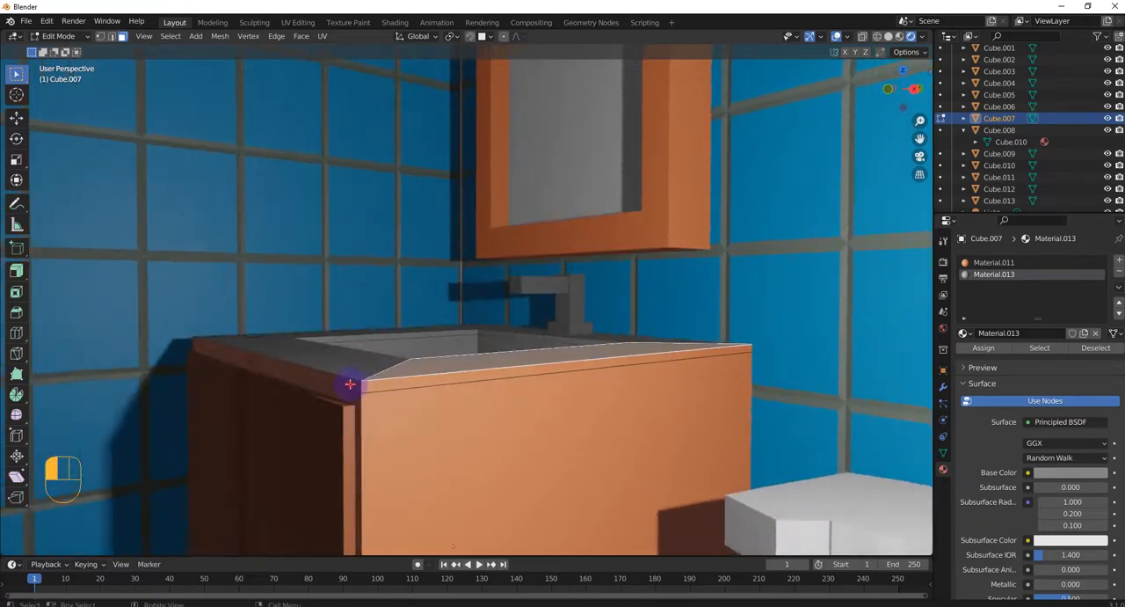
pyautogui.click(350, 384)
pyautogui.keyDown('shift'); pyautogui.click(376, 385); pyautogui.keyUp('shift')
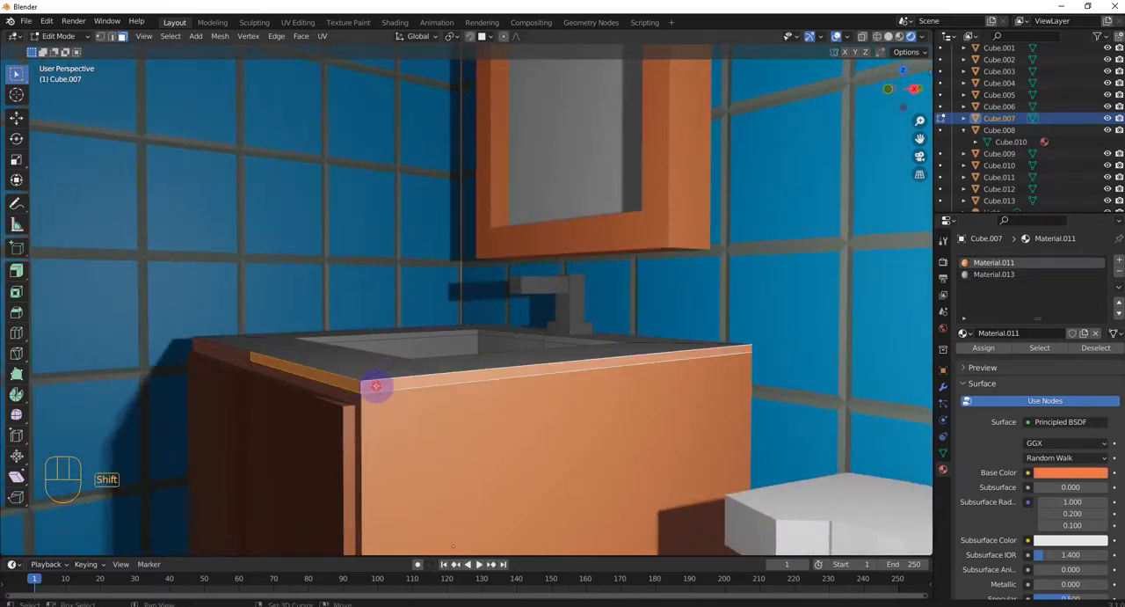
pyautogui.keyDown('shift'); pyautogui.click(376, 388); pyautogui.keyUp('shift')
pyautogui.click(360, 387)
pyautogui.keyDown('shift'); pyautogui.click(352, 385); pyautogui.keyUp('shift')
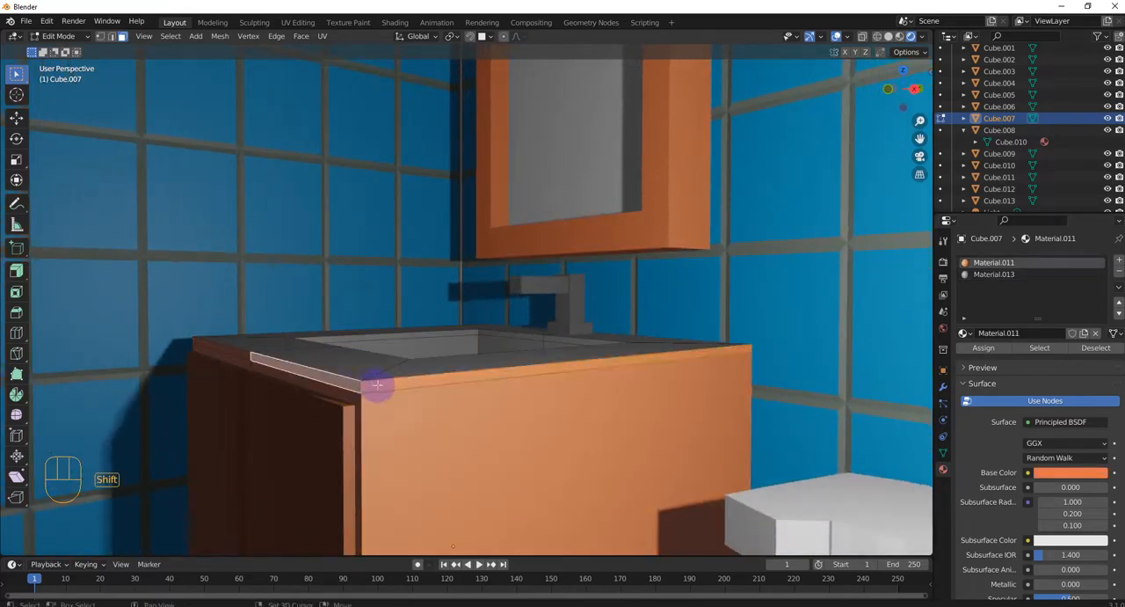
pyautogui.keyDown('shift'); pyautogui.doubleClick(378, 388); pyautogui.keyUp('shift')
pyautogui.click(403, 404)
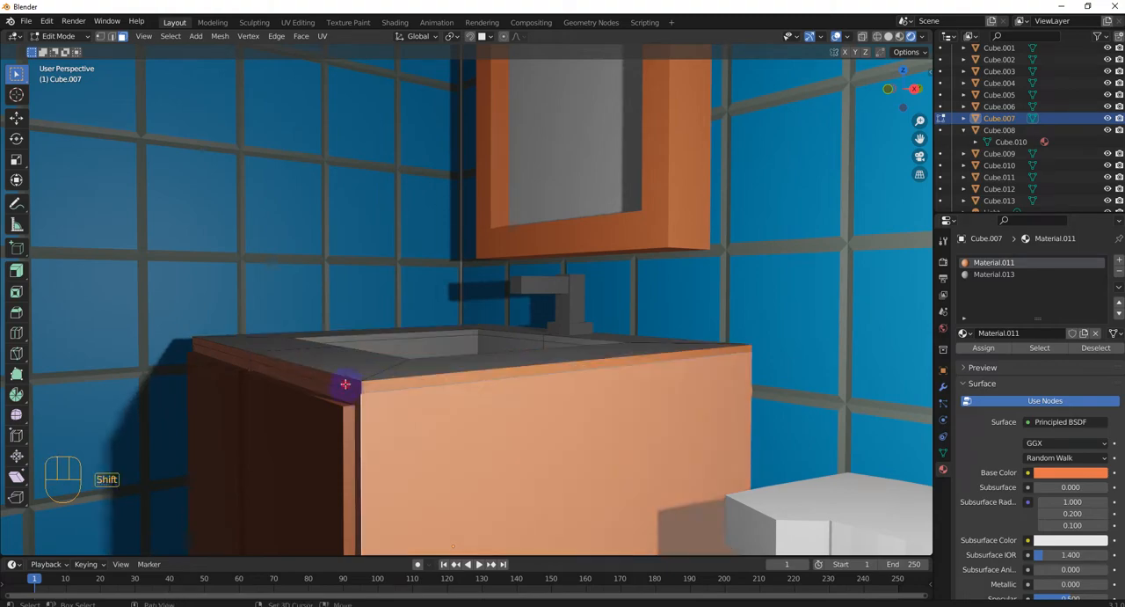
pyautogui.keyDown('shift'); pyautogui.click(346, 385); pyautogui.keyUp('shift')
pyautogui.keyDown('shift'); pyautogui.click(376, 388); pyautogui.keyUp('shift')
pyautogui.keyDown('shift'); pyautogui.click(238, 354); pyautogui.keyUp('shift')
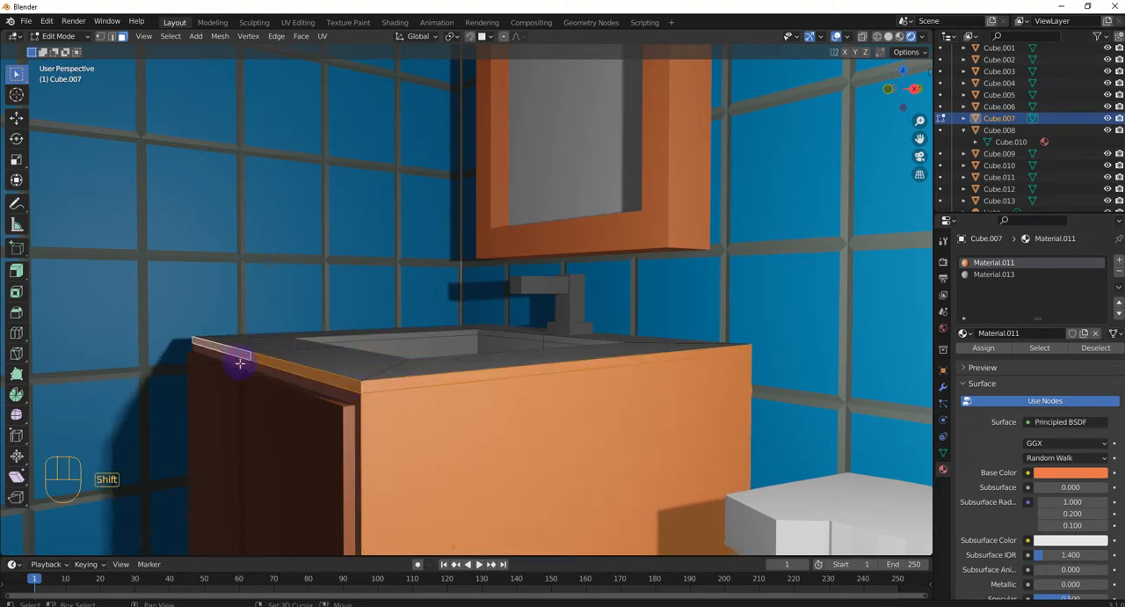
pyautogui.moveTo(238, 358); pyautogui.dragTo(381, 420, button='middle')
# Return to Object Mode, hide everything except the sink cabinet, and make the light visible again
pyautogui.scroll(-3, 441, 373)
pyautogui.press('Tab')
pyautogui.click(274, 420)
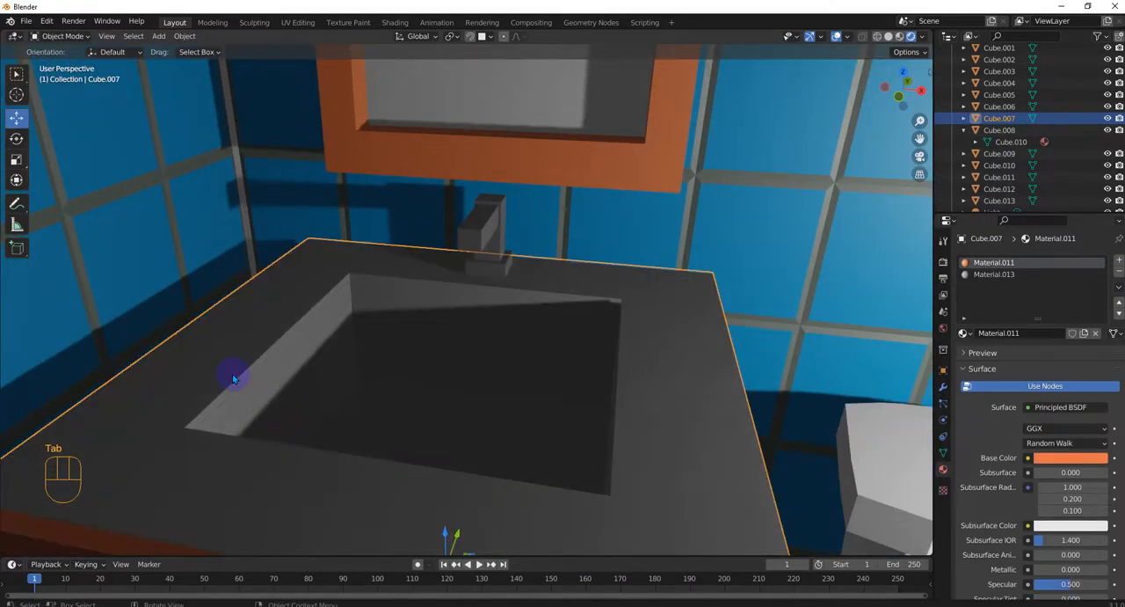
pyautogui.click(233, 378)
pyautogui.click(221, 372)
pyautogui.hotkey('shift', 'h')
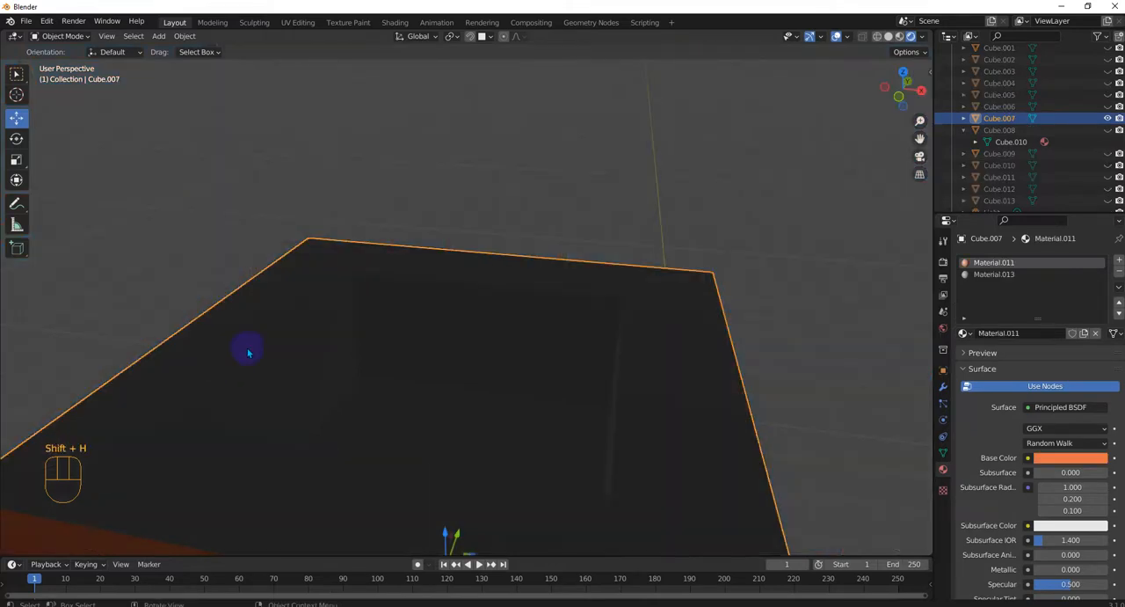
pyautogui.moveTo(248, 353); pyautogui.dragTo(364, 310, button='middle')
pyautogui.scroll(-1, 1034, 176)
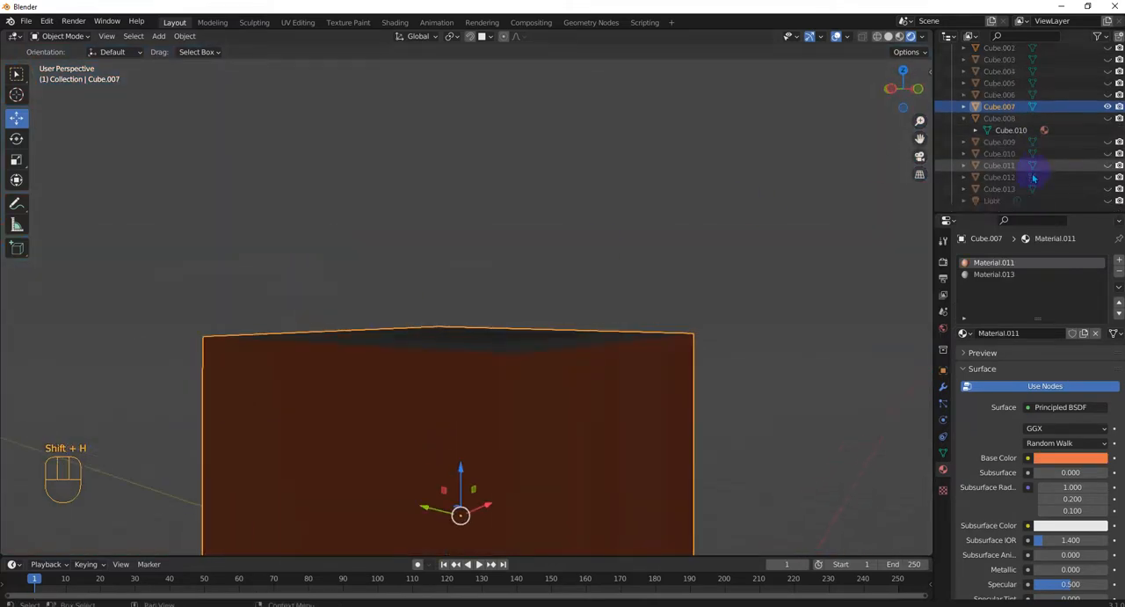
pyautogui.click(1108, 201)
pyautogui.moveTo(580, 357); pyautogui.dragTo(603, 380, button='middle')
# In Edit Mode, add the countertop's remaining thin outer edge faces on the cabinet's other sides to the selection
pyautogui.press('Tab')
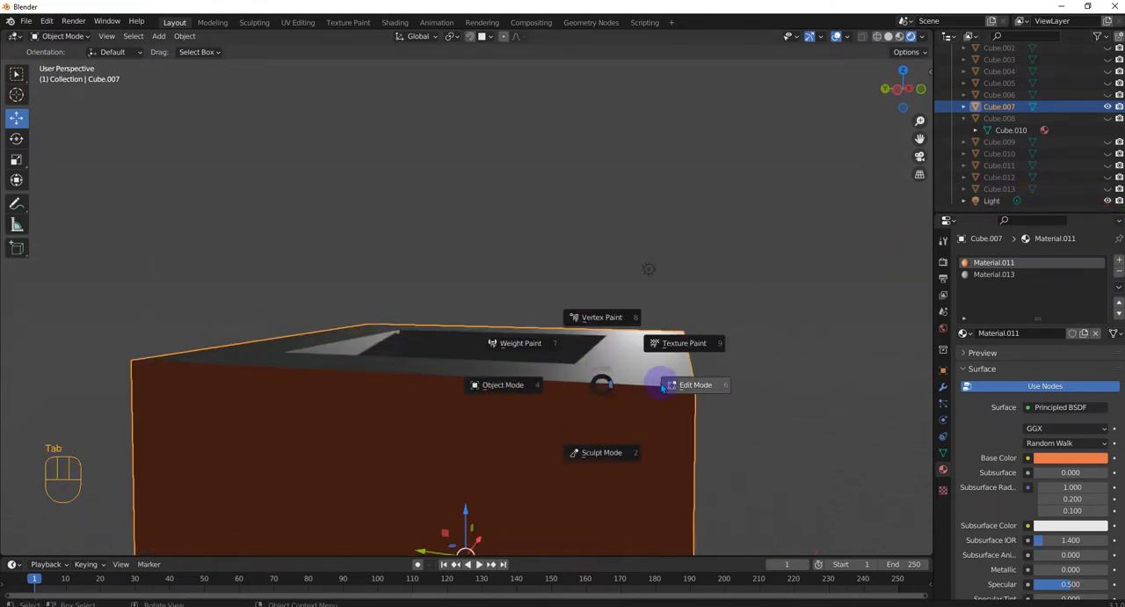
pyautogui.click(644, 392)
pyautogui.moveTo(644, 392); pyautogui.dragTo(326, 382, button='middle')
pyautogui.keyDown('shift'); pyautogui.click(290, 348); pyautogui.keyUp('shift')
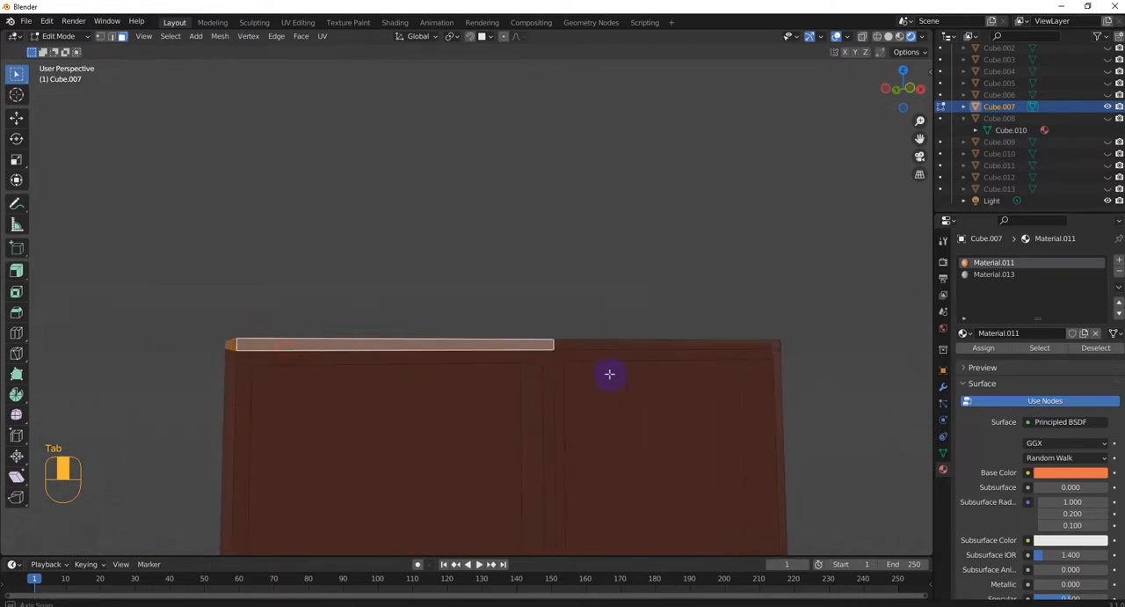
pyautogui.moveTo(607, 371); pyautogui.dragTo(460, 377, button='middle')
pyautogui.keyDown('shift'); pyautogui.click(373, 374); pyautogui.keyUp('shift')
pyautogui.keyDown('shift'); pyautogui.click(577, 342); pyautogui.keyUp('shift')
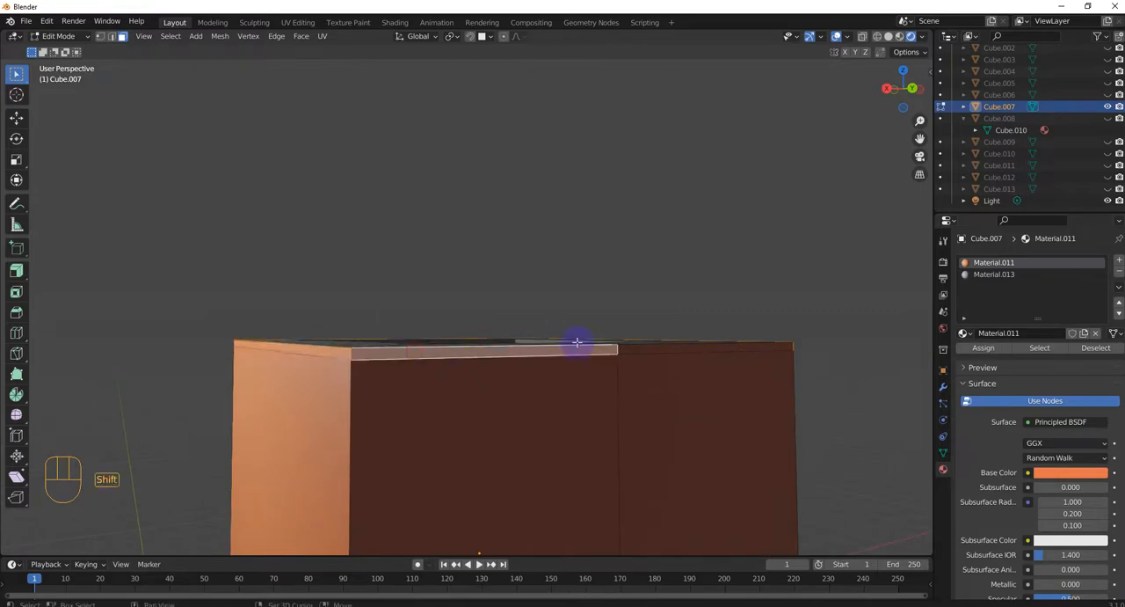
pyautogui.keyDown('shift'); pyautogui.click(661, 345); pyautogui.keyUp('shift')
# Assign the grey Material.013 to the selected countertop edge faces and return to Object Mode
pyautogui.moveTo(784, 350); pyautogui.dragTo(685, 398, button='middle')
pyautogui.scroll(1, 685, 398)
pyautogui.click(997, 275)
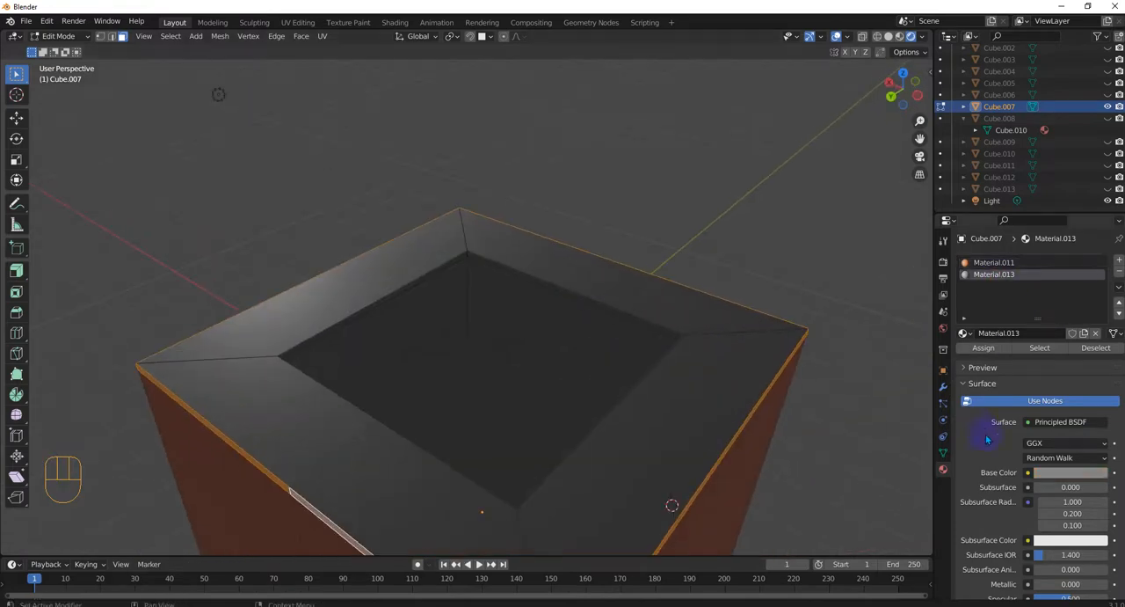
pyautogui.moveTo(623, 385); pyautogui.dragTo(615, 413, button='middle')
pyautogui.press('Tab')
pyautogui.click(635, 387)
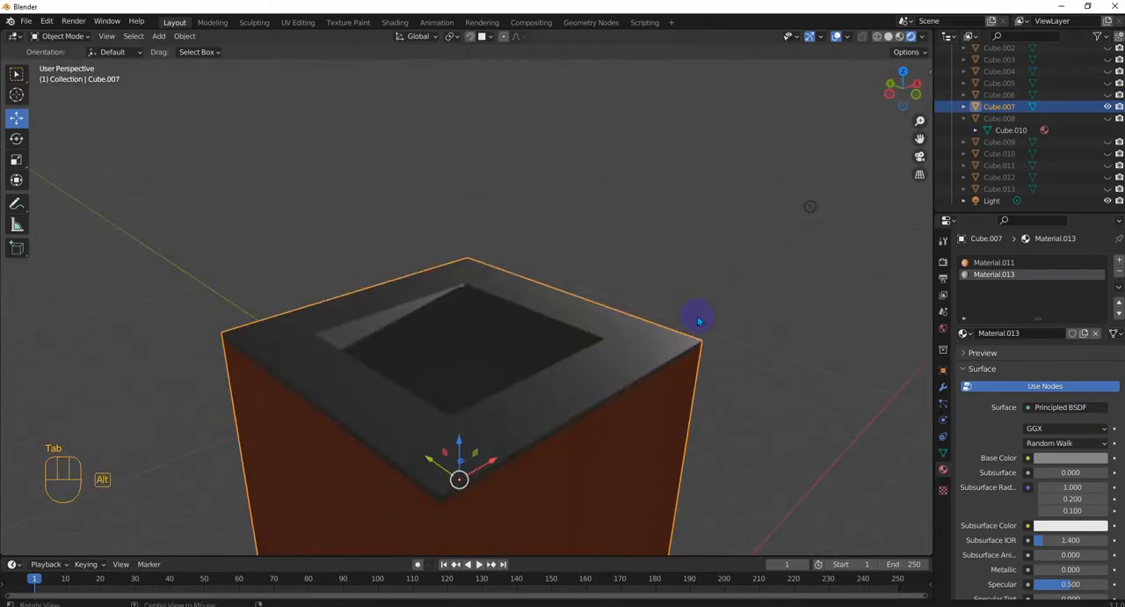
# Unhide all objects of the bathroom scene and clear the selection
pyautogui.hotkey('alt', 'h')
pyautogui.moveTo(713, 321); pyautogui.dragTo(824, 377, button='middle')
pyautogui.click(896, 416)
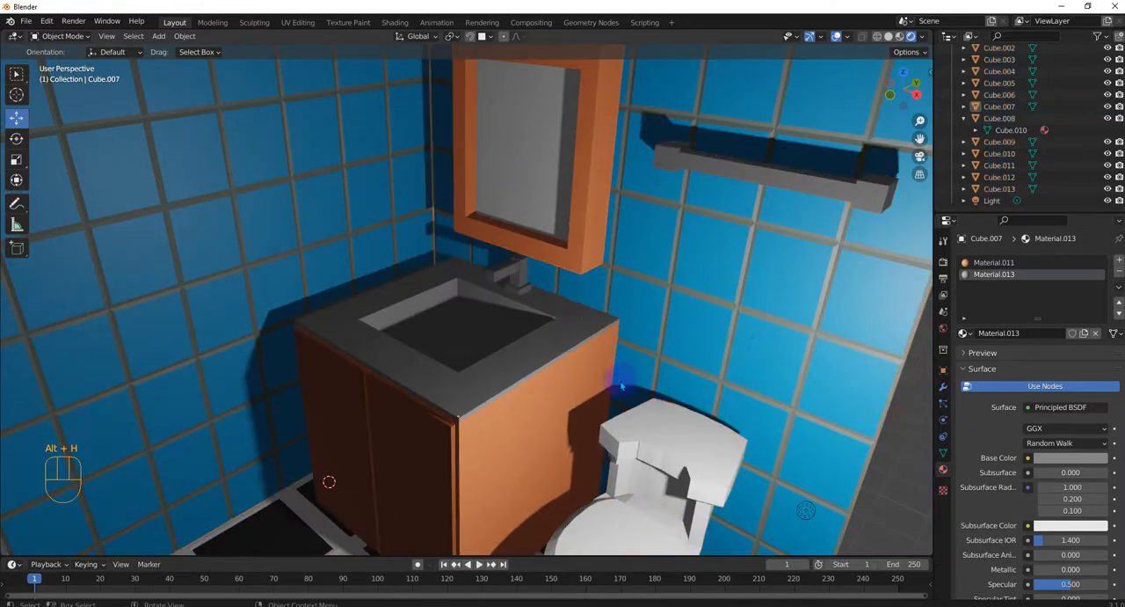
# Raise the Metallic value of the sink cabinet's grey countertop material to about 0.409 and reduce its Roughness
pyautogui.click(536, 353)
pyautogui.click(535, 354)
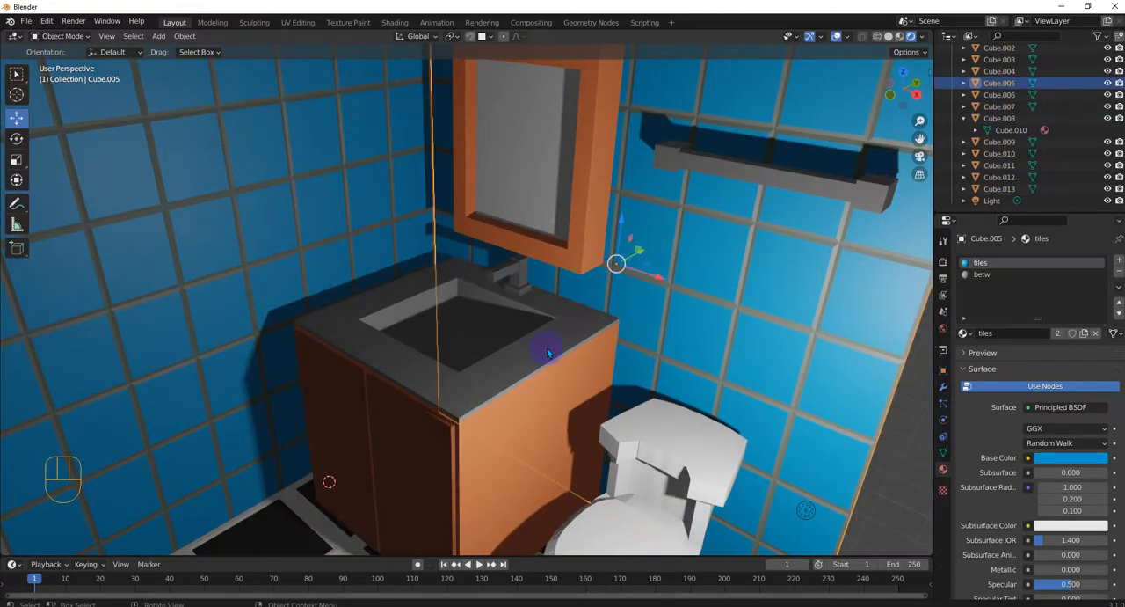
pyautogui.click(981, 274)
pyautogui.click(523, 367)
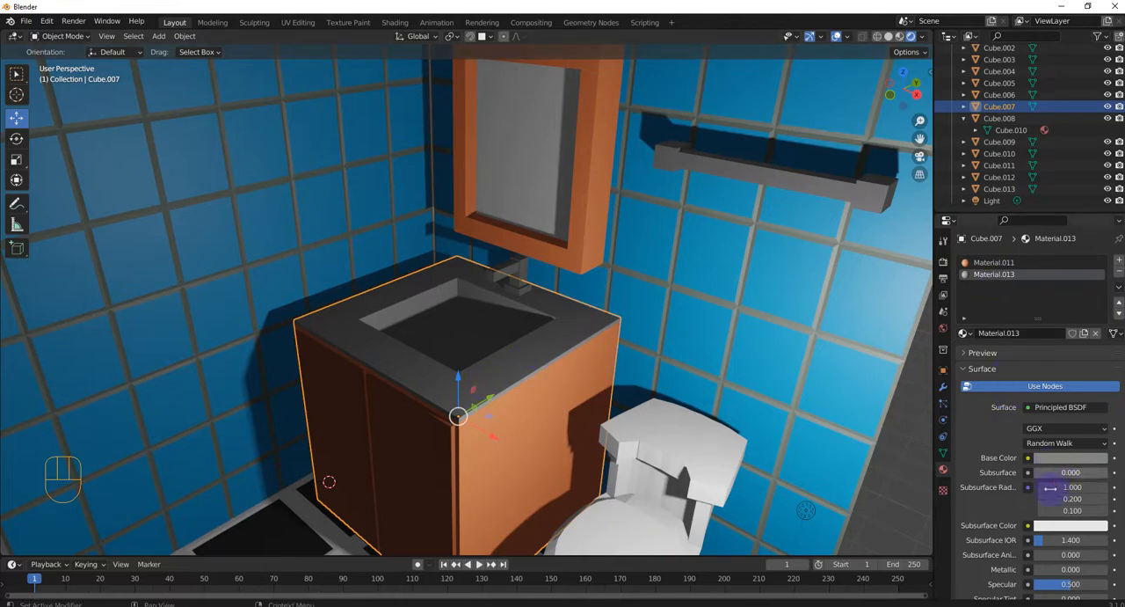
pyautogui.scroll(-4, 1055, 466)
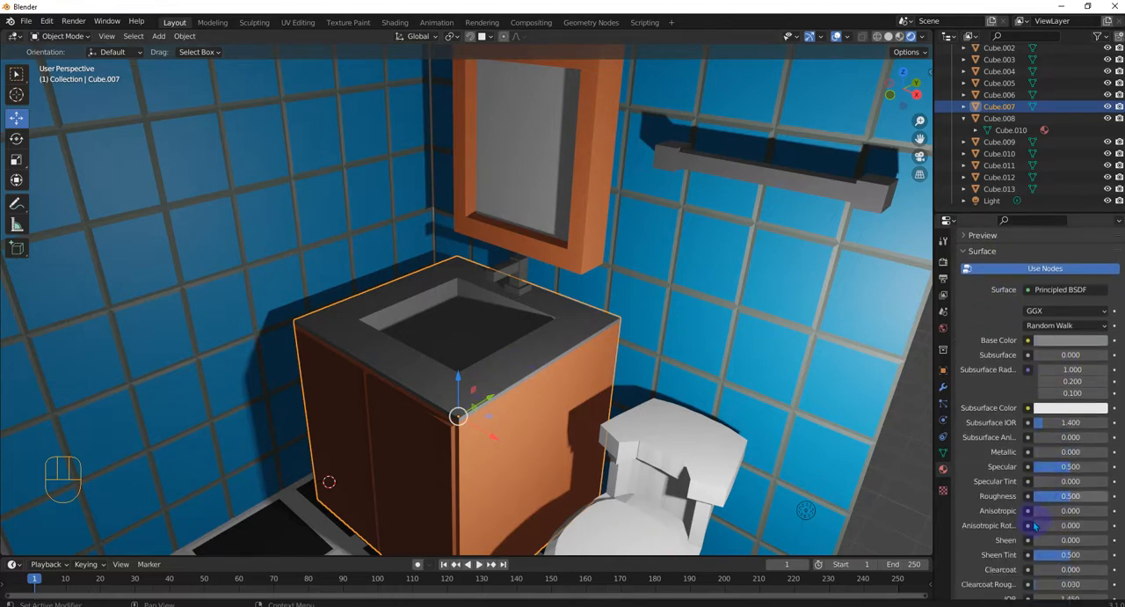
pyautogui.moveTo(1045, 452); pyautogui.dragTo(1071, 452)
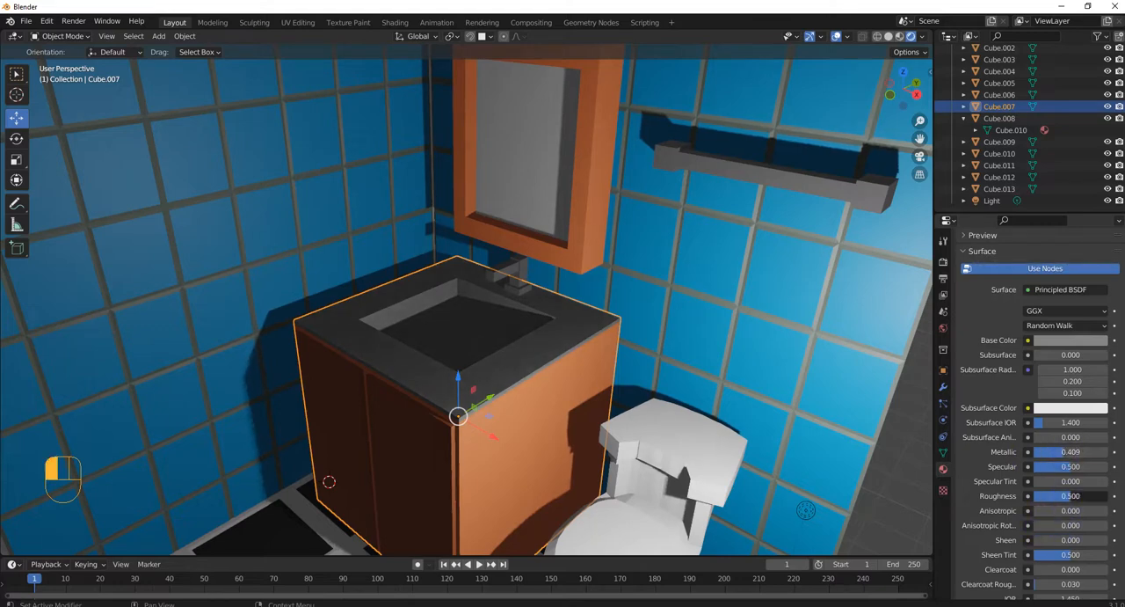
pyautogui.moveTo(1071, 496); pyautogui.dragTo(1062, 496)
pyautogui.moveTo(1071, 496); pyautogui.dragTo(1062, 495)
# Raise the Metallic value of the wall rail's grey material to 0.780
pyautogui.scroll(-3, 663, 238)
pyautogui.click(658, 248)
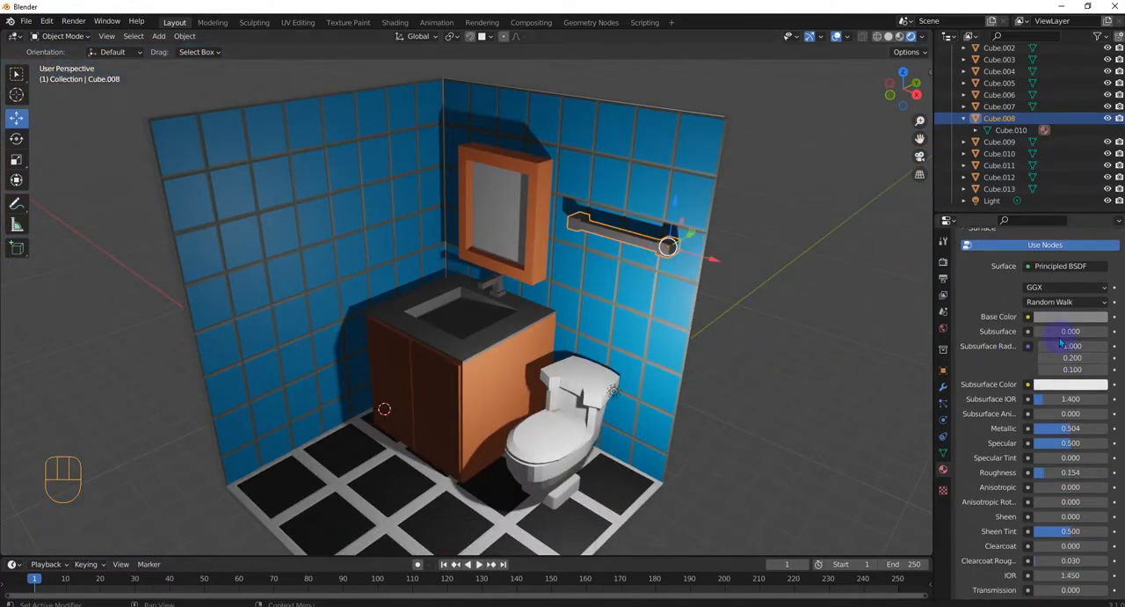
pyautogui.moveTo(1052, 434); pyautogui.dragTo(1068, 434)
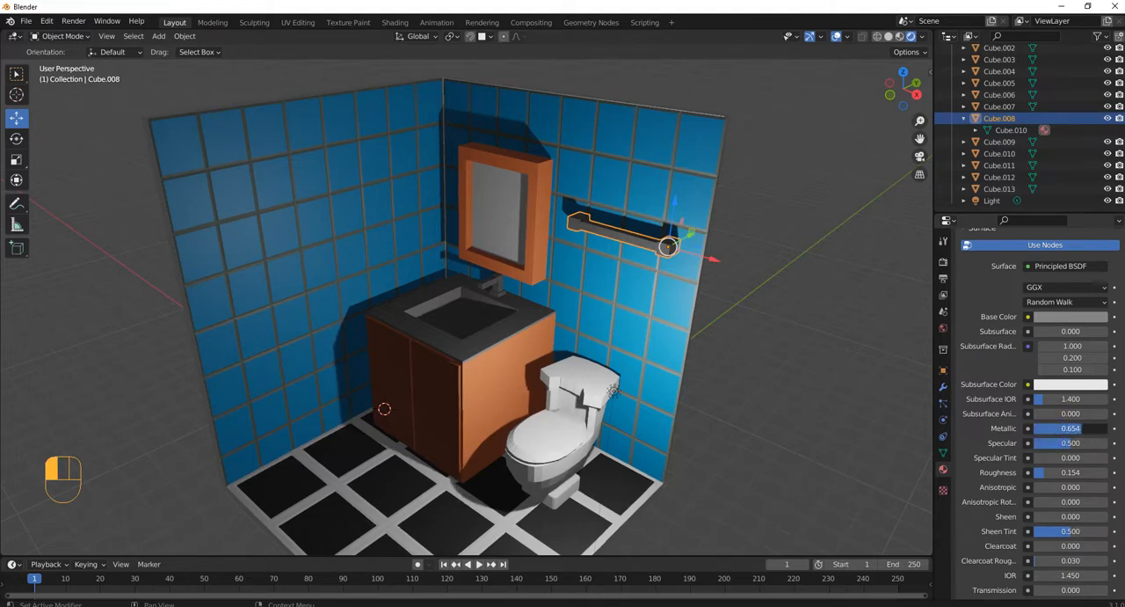
pyautogui.moveTo(1082, 428); pyautogui.dragTo(1084, 429)
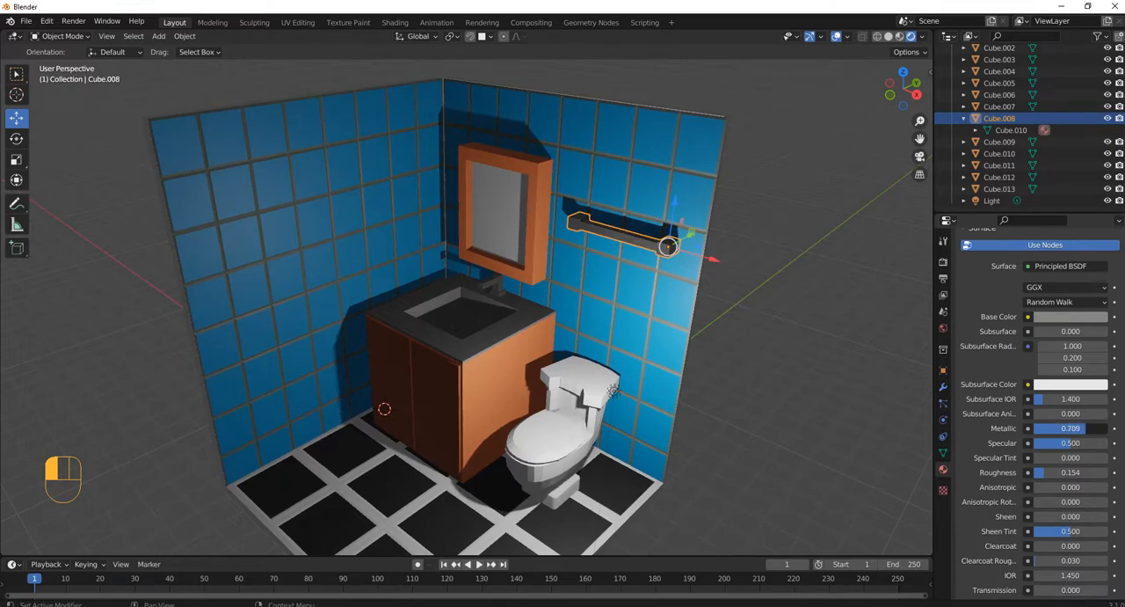
pyautogui.moveTo(1087, 428); pyautogui.dragTo(1088, 428)
pyautogui.scroll(-1, 677, 410)
pyautogui.scroll(4, 674, 413)
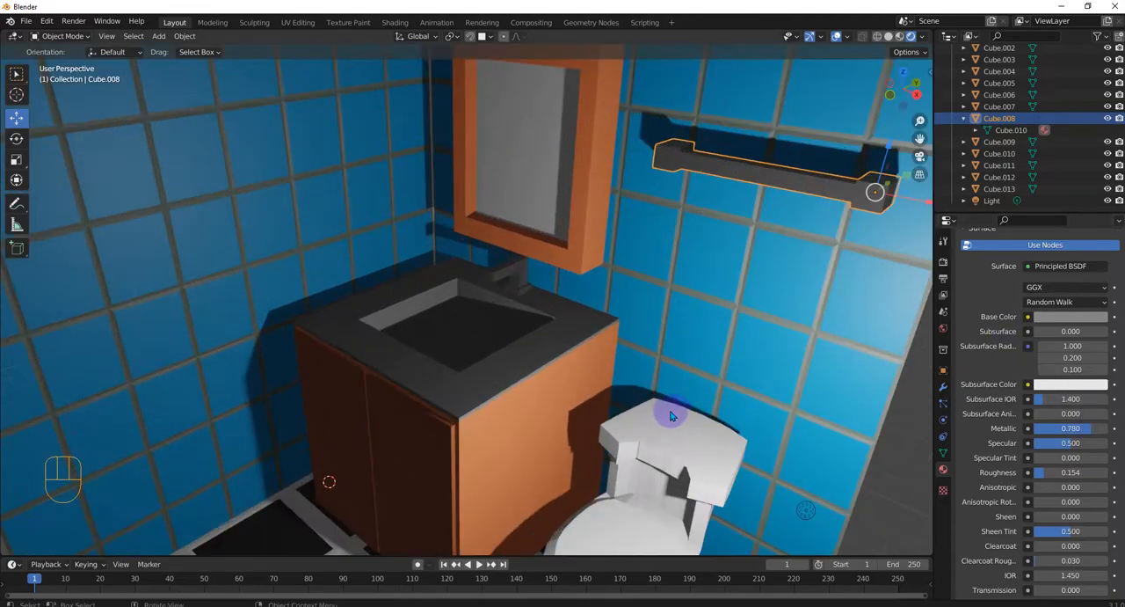
# Give the toilet lid a new white material and raise its Metallic value to about 0.709
pyautogui.scroll(-4, 659, 409)
pyautogui.scroll(2, 641, 426)
pyautogui.keyDown('shift'); pyautogui.moveTo(636, 443); pyautogui.dragTo(561, 277, button='middle'); pyautogui.keyUp('shift')
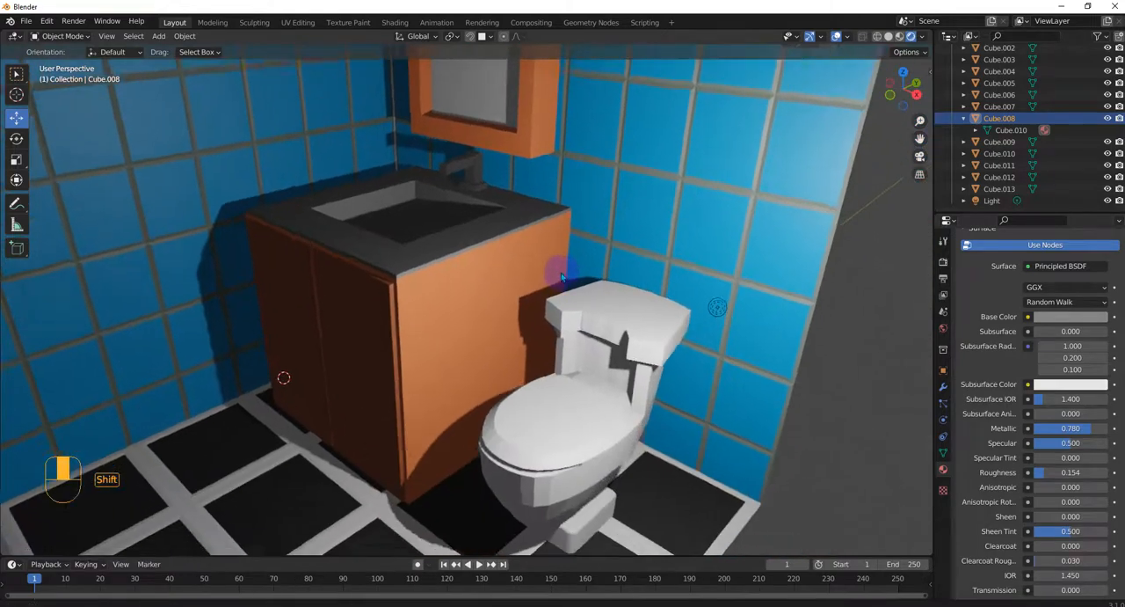
pyautogui.scroll(2, 571, 290)
pyautogui.scroll(2, 606, 316)
pyautogui.click(650, 255)
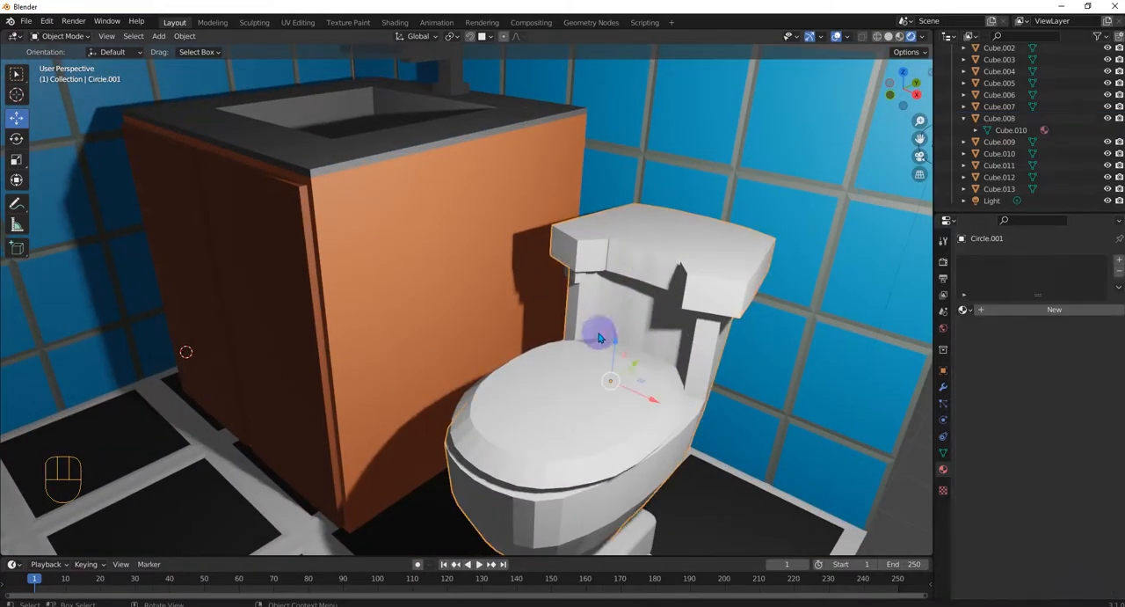
pyautogui.scroll(-3, 598, 338)
pyautogui.moveTo(540, 385); pyautogui.dragTo(565, 376, button='middle')
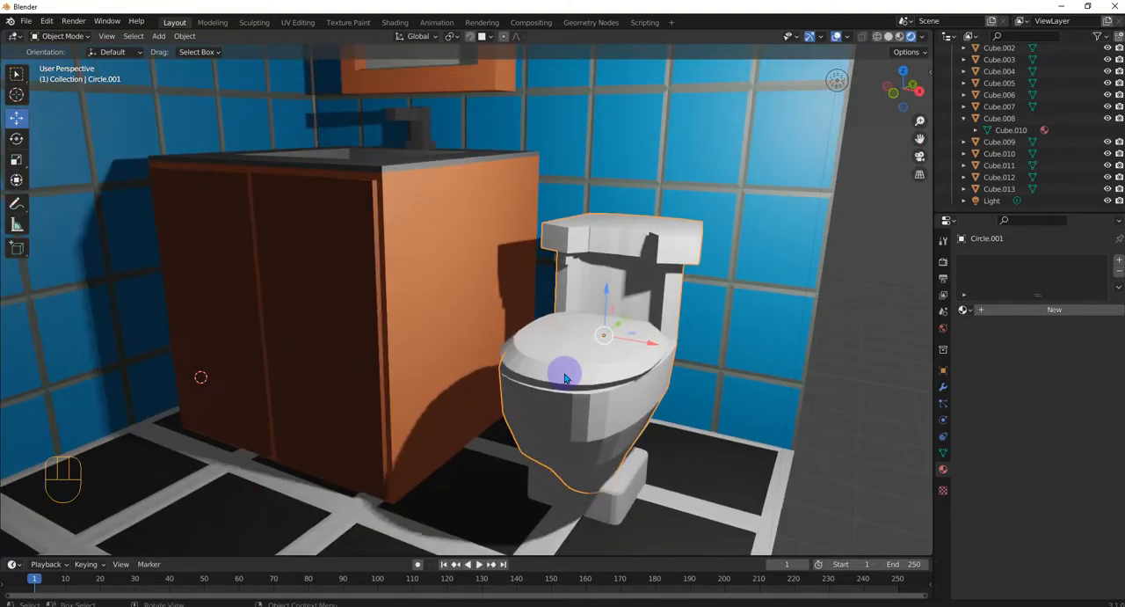
pyautogui.scroll(-1, 564, 374)
pyautogui.click(558, 352)
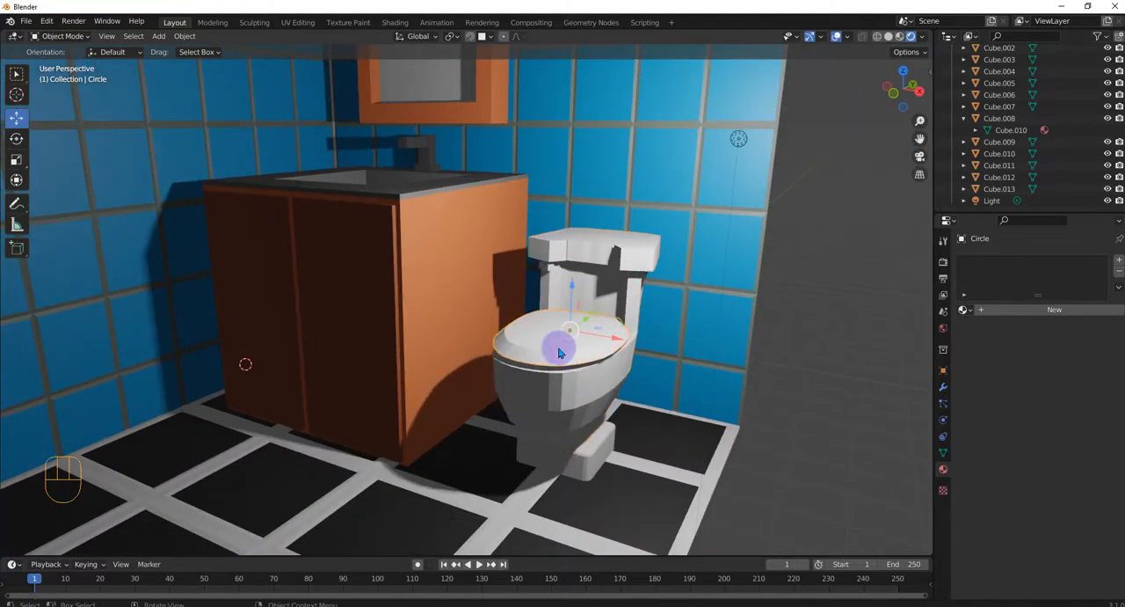
pyautogui.click(1001, 312)
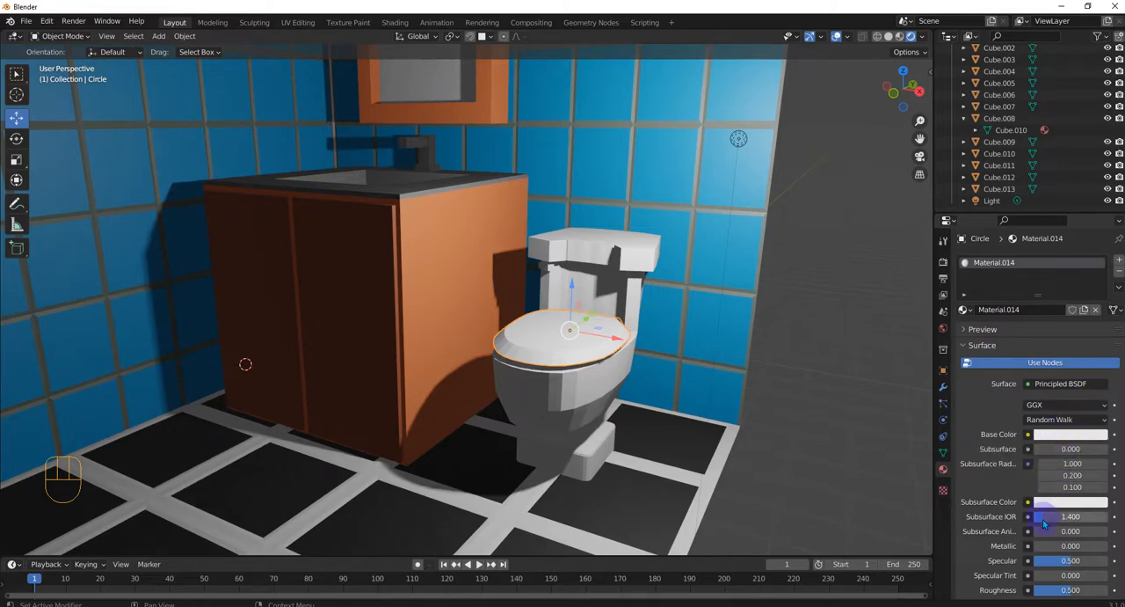
pyautogui.scroll(-2, 1046, 519)
pyautogui.moveTo(1045, 499)
pyautogui.mouseDown()
pyautogui.moveTo(1093, 499)
pyautogui.moveTo(1082, 499)
pyautogui.mouseUp()
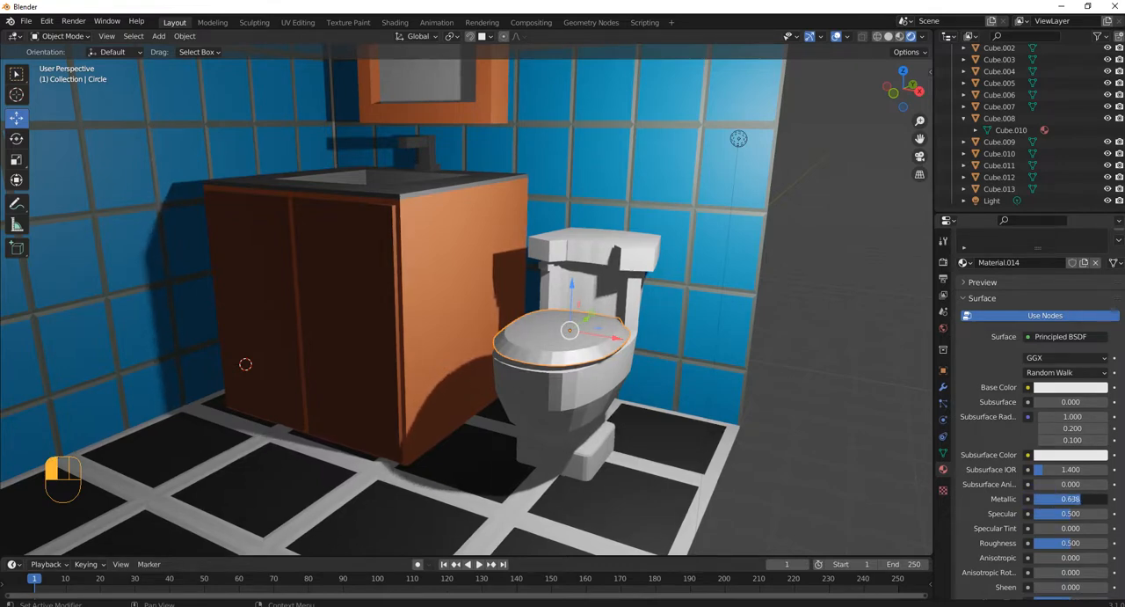
# Link the toilet lid's metallic material to the toilet's bowl and tank object
pyautogui.click(561, 390)
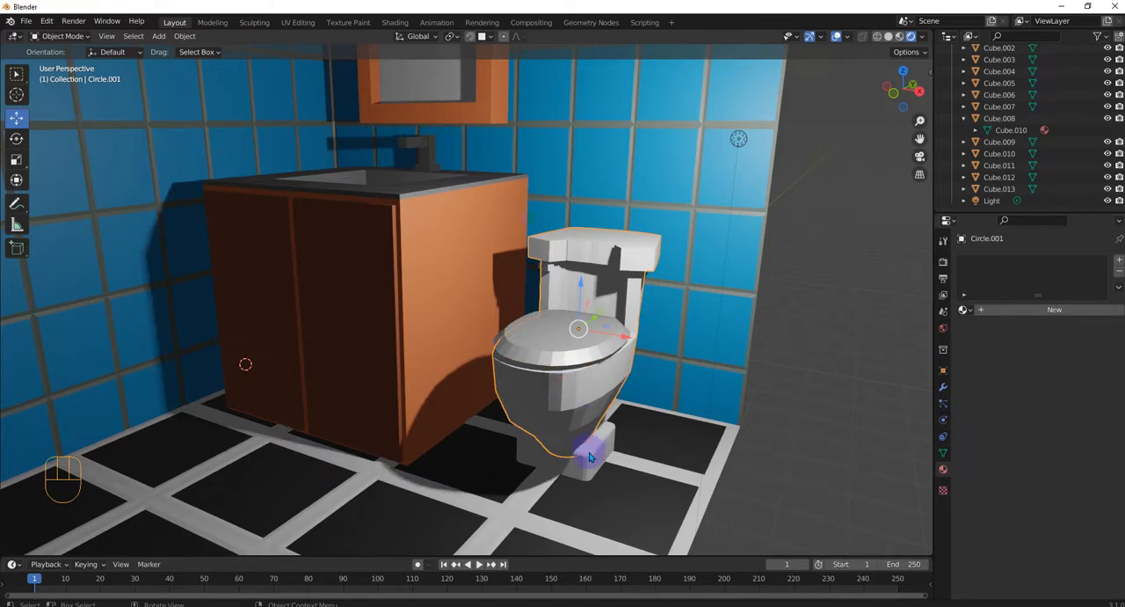
pyautogui.press('shift')
pyautogui.keyDown('shift'); pyautogui.click(556, 346); pyautogui.keyUp('shift')
pyautogui.hotkey('ctrl', 'l')
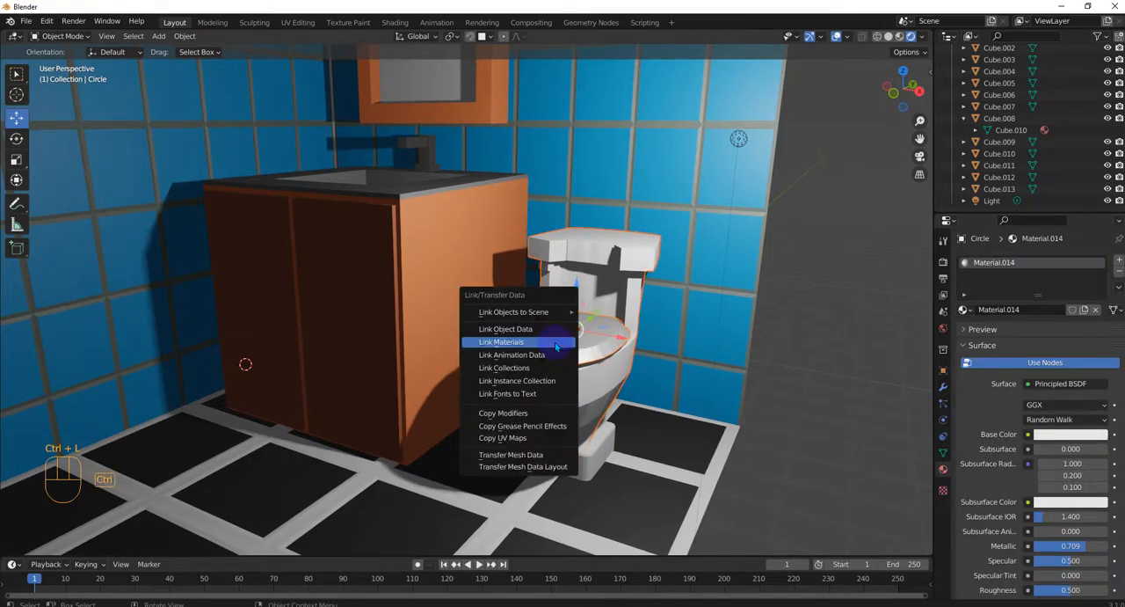
pyautogui.click(555, 342)
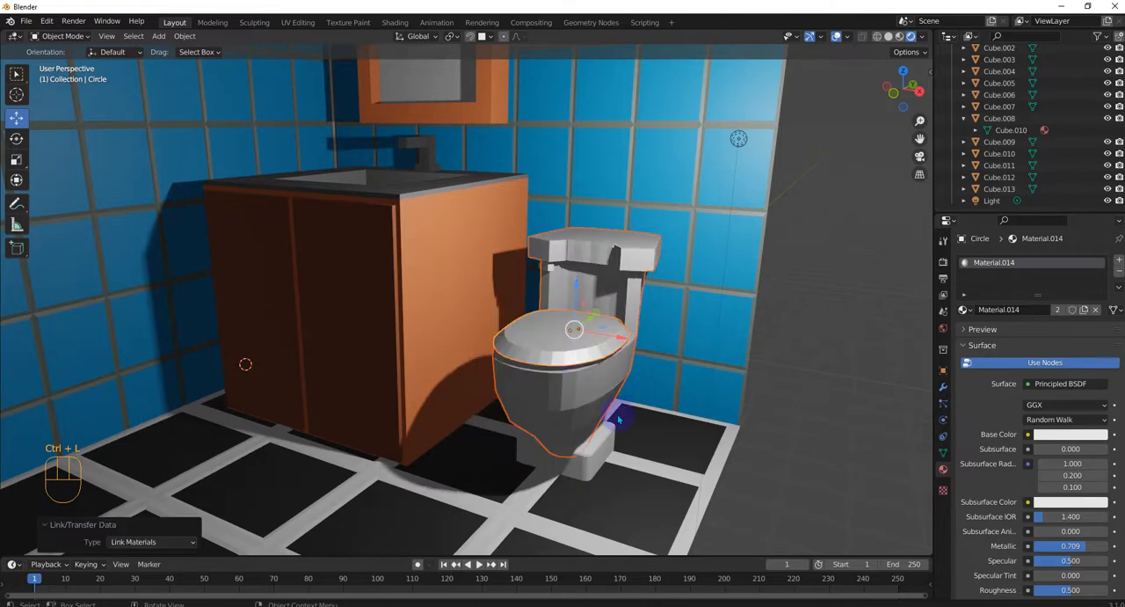
# Link the toilet lid's metallic material to the block at the foot of the toilet
pyautogui.click(582, 451)
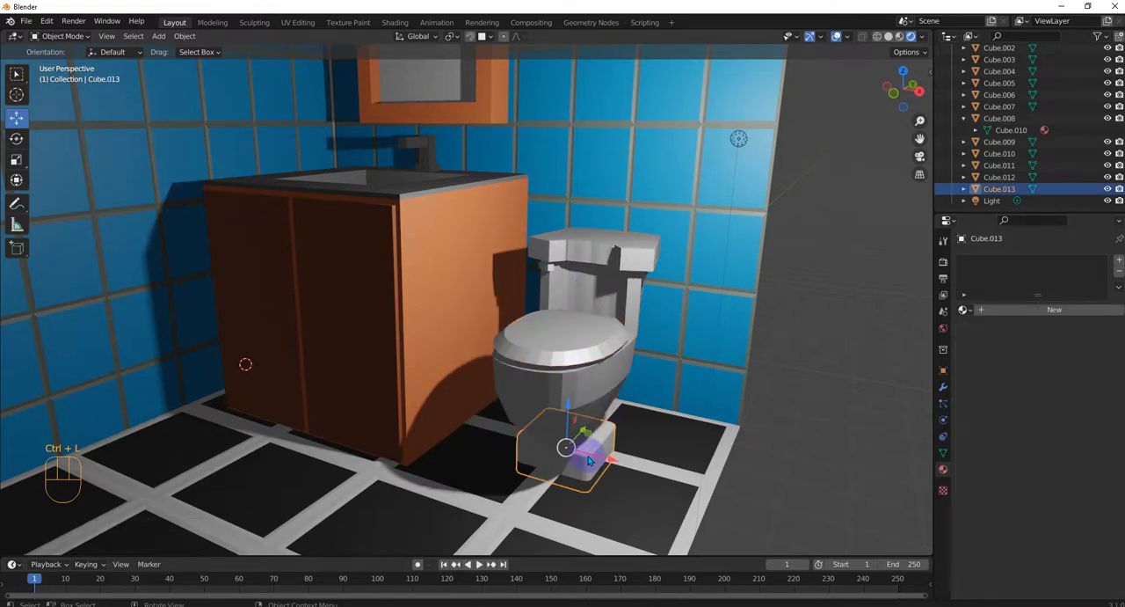
pyautogui.click(555, 351)
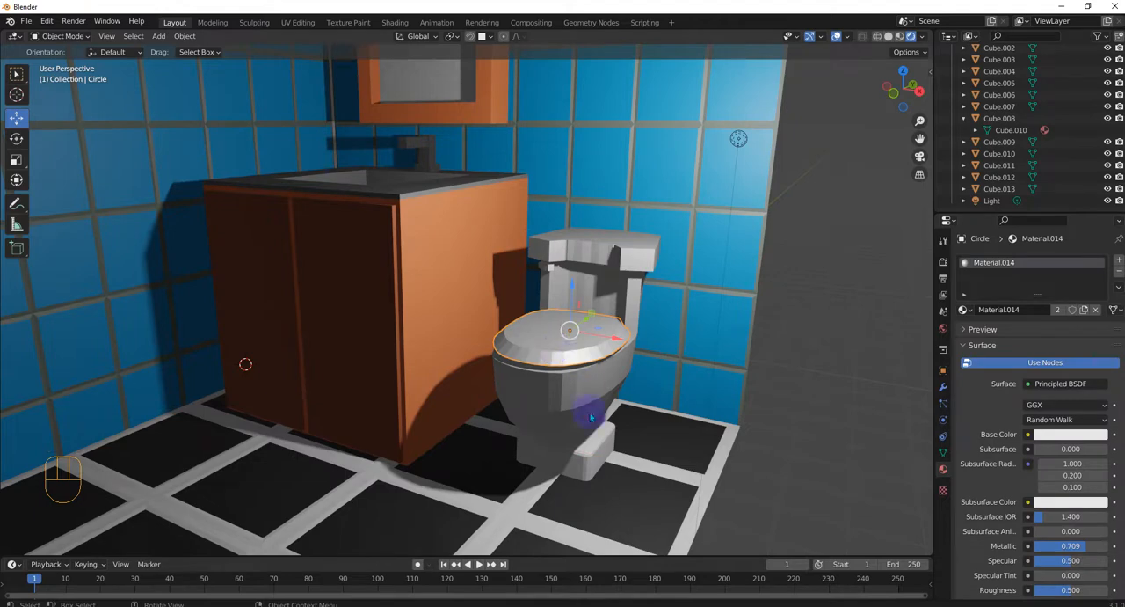
pyautogui.keyDown('shift'); pyautogui.click(580, 452); pyautogui.keyUp('shift')
pyautogui.keyDown('shift'); pyautogui.click(552, 353); pyautogui.keyUp('shift')
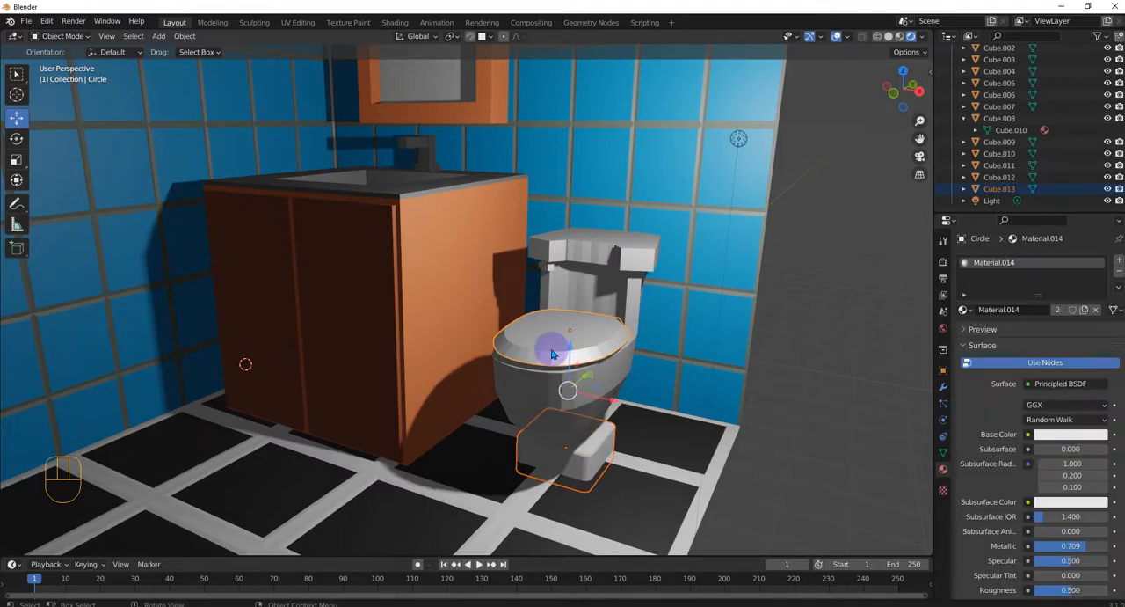
pyautogui.hotkey('ctrl', 'l')
pyautogui.click(552, 349)
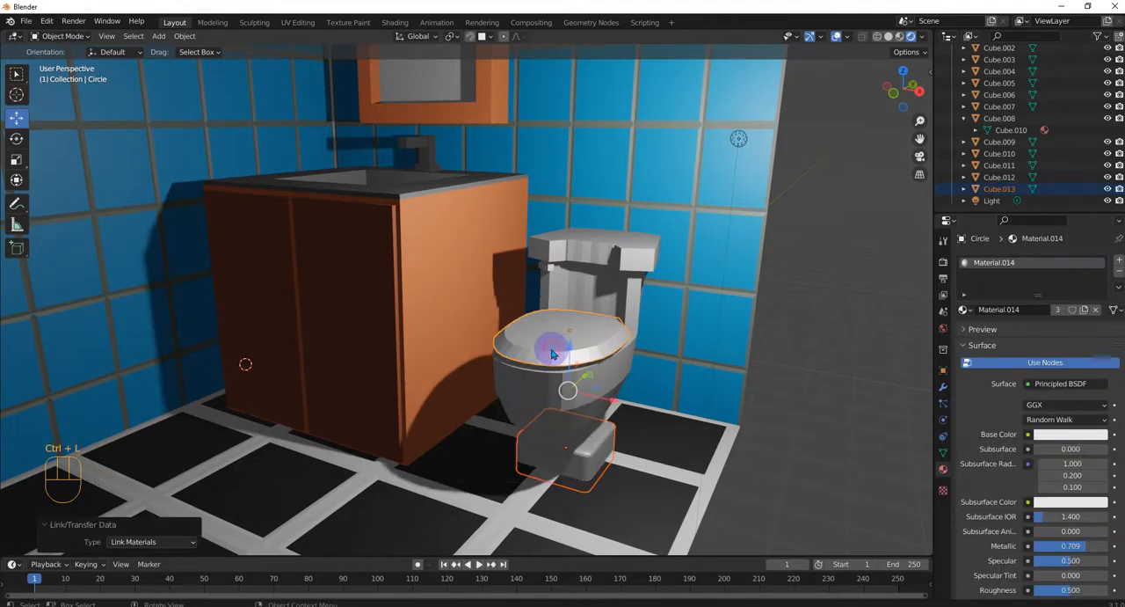
# Try to link the toilet lid's material to the small flush handle on the tank
pyautogui.click(546, 267)
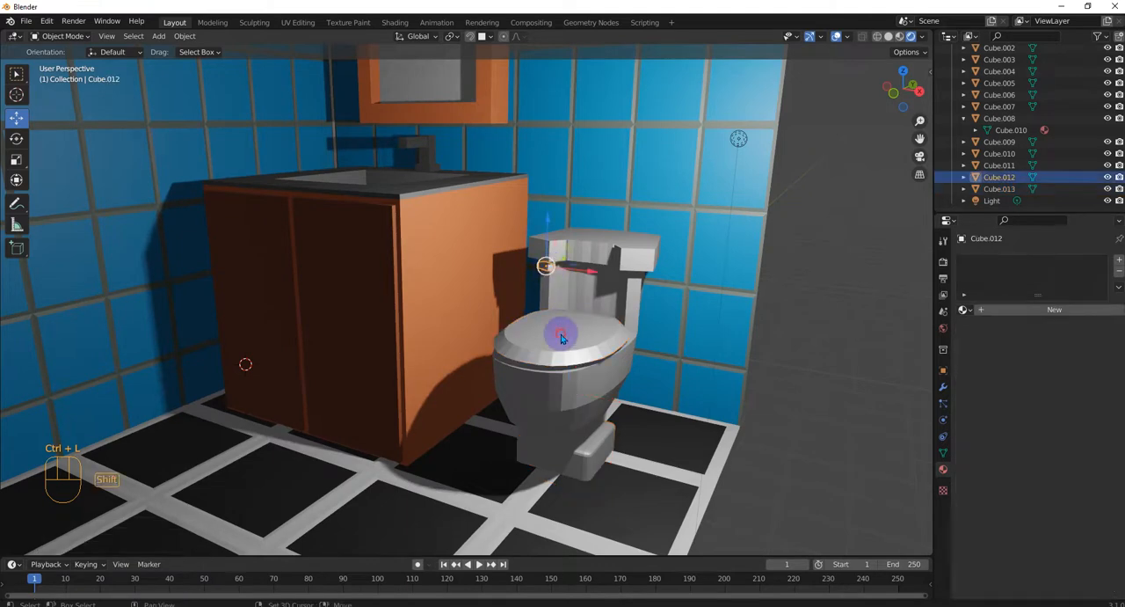
pyautogui.keyDown('shift'); pyautogui.click(561, 334); pyautogui.keyUp('shift')
pyautogui.hotkey('ctrl', 'l')
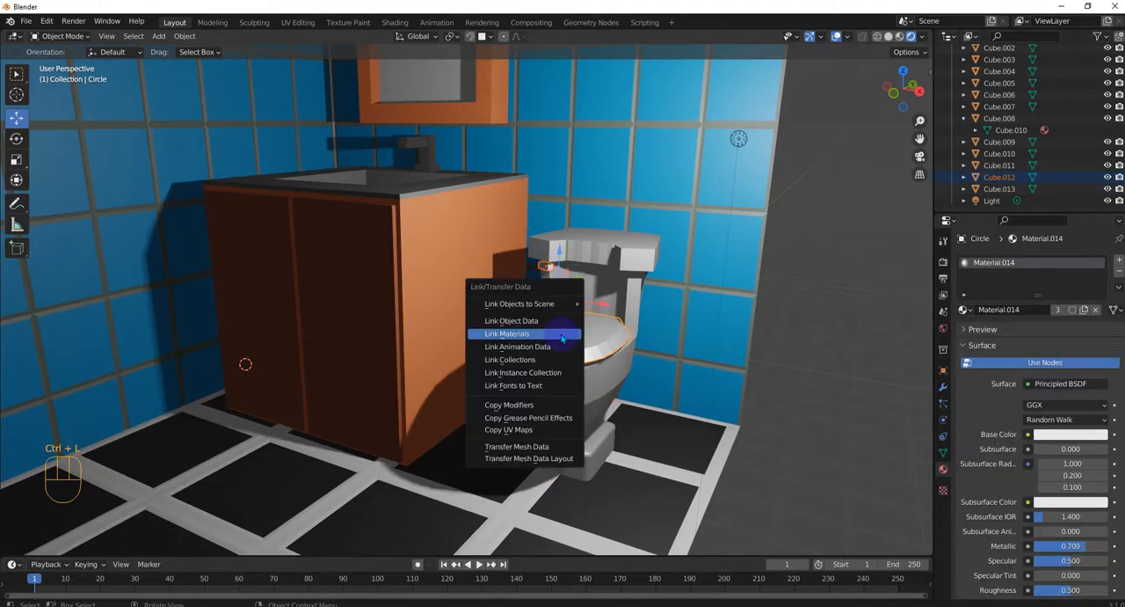
pyautogui.click(562, 335)
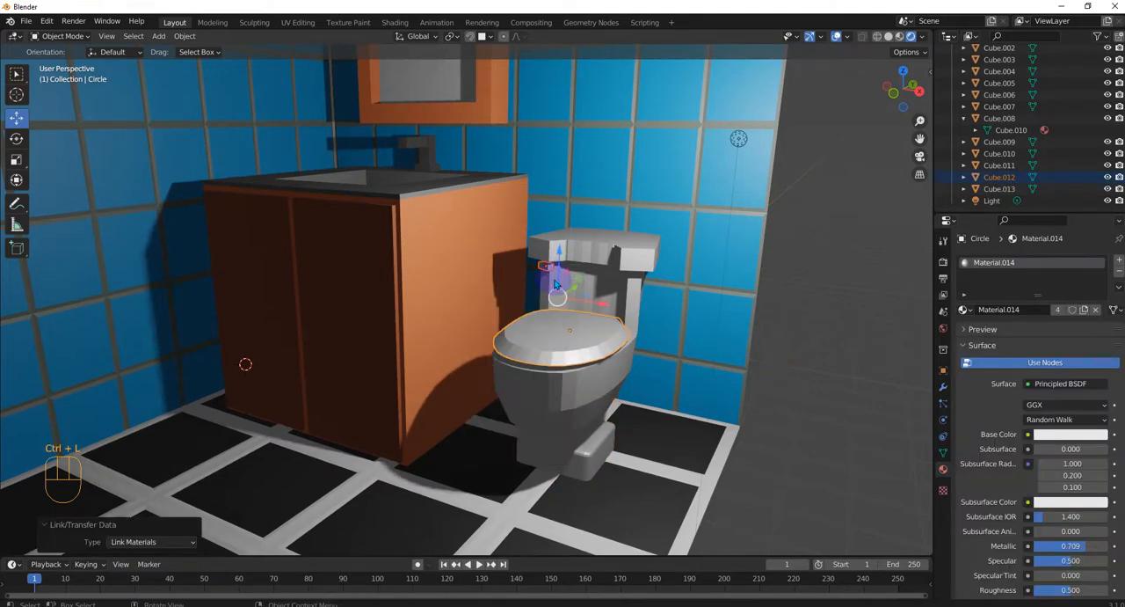
pyautogui.hotkey('ctrl', 'z')
pyautogui.hotkey('ctrl', 'z')
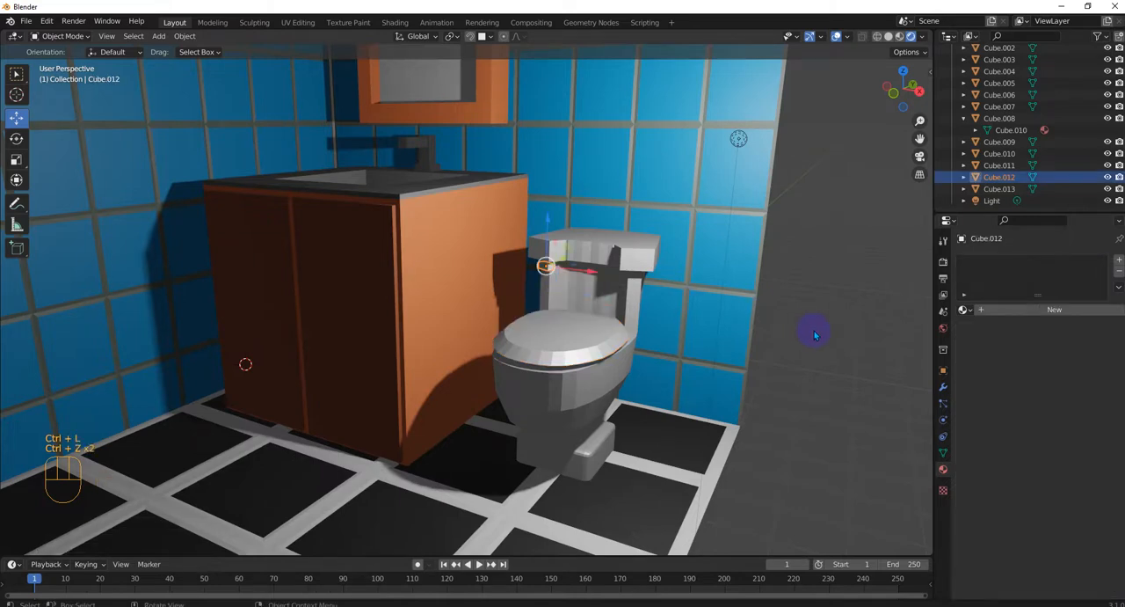
pyautogui.click(798, 330)
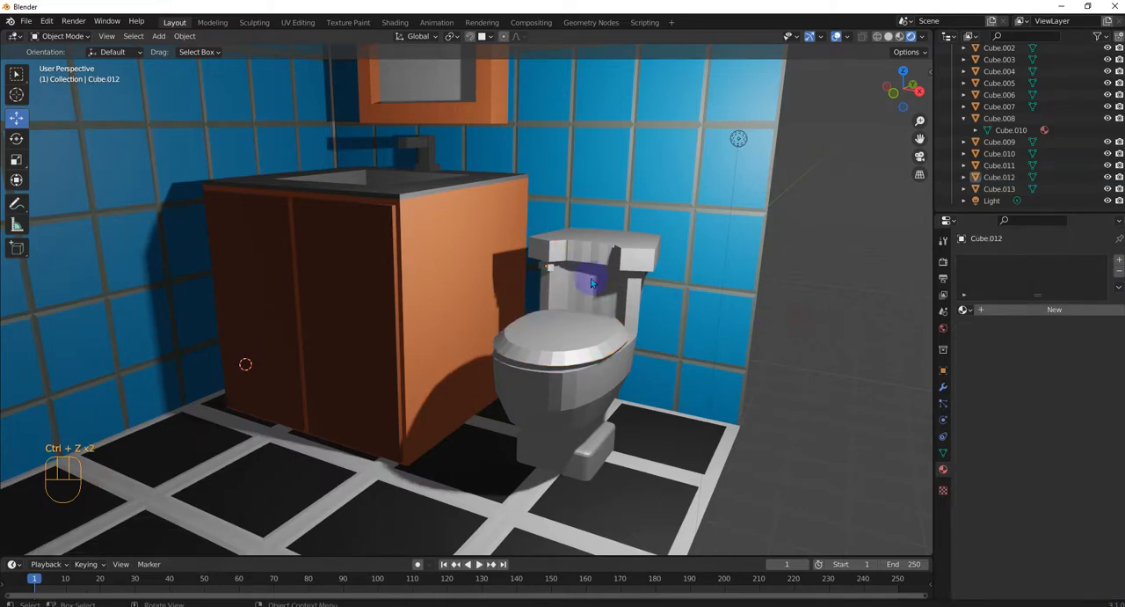
# Give the toilet's small flush handle its own new material and darken its base color to dark grey
pyautogui.click(544, 273)
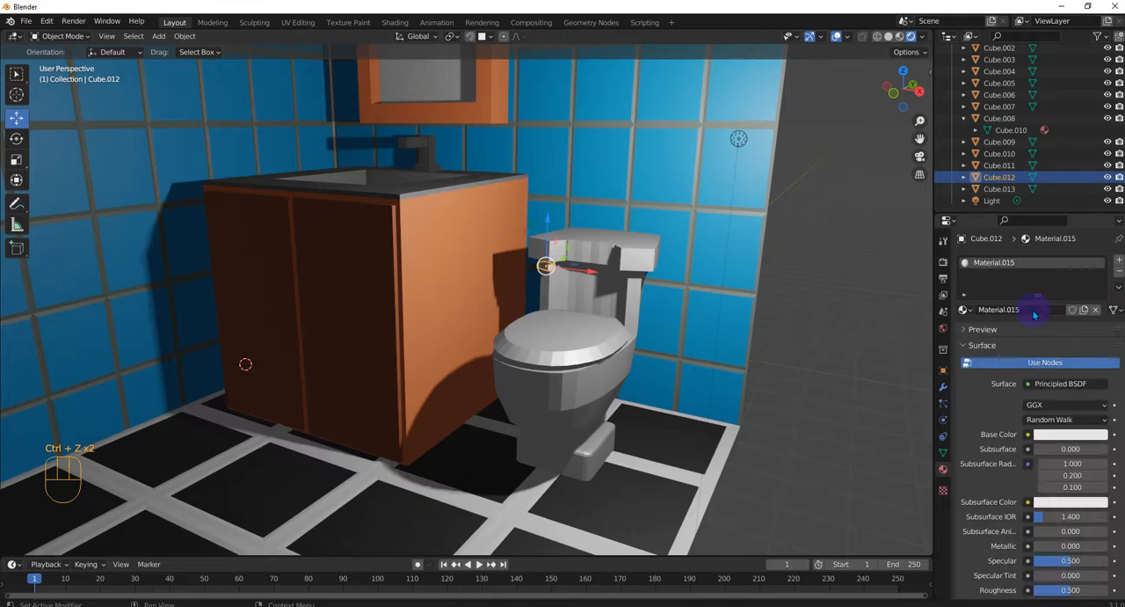
pyautogui.click(1070, 434)
pyautogui.moveTo(1099, 278); pyautogui.dragTo(1104, 326)
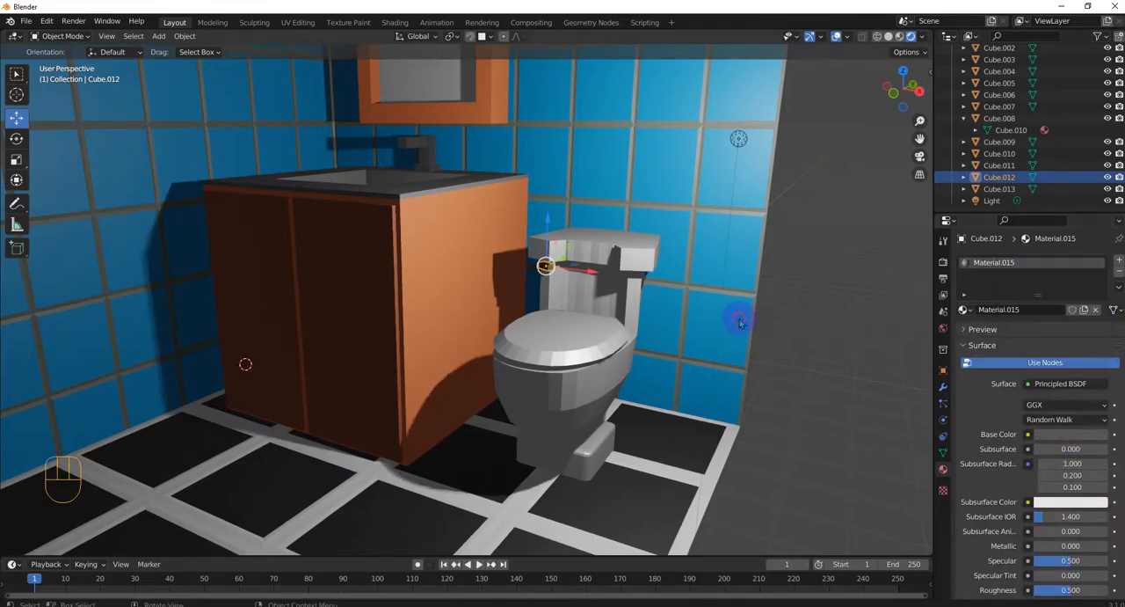
pyautogui.click(740, 319)
# Examine the materials and lighting of the whole bathroom scene from several angles and distances
pyautogui.scroll(4, 716, 362)
pyautogui.scroll(-2, 717, 258)
pyautogui.moveTo(734, 350); pyautogui.dragTo(712, 338, button='middle')
pyautogui.scroll(2, 713, 343)
pyautogui.scroll(-6, 713, 342)
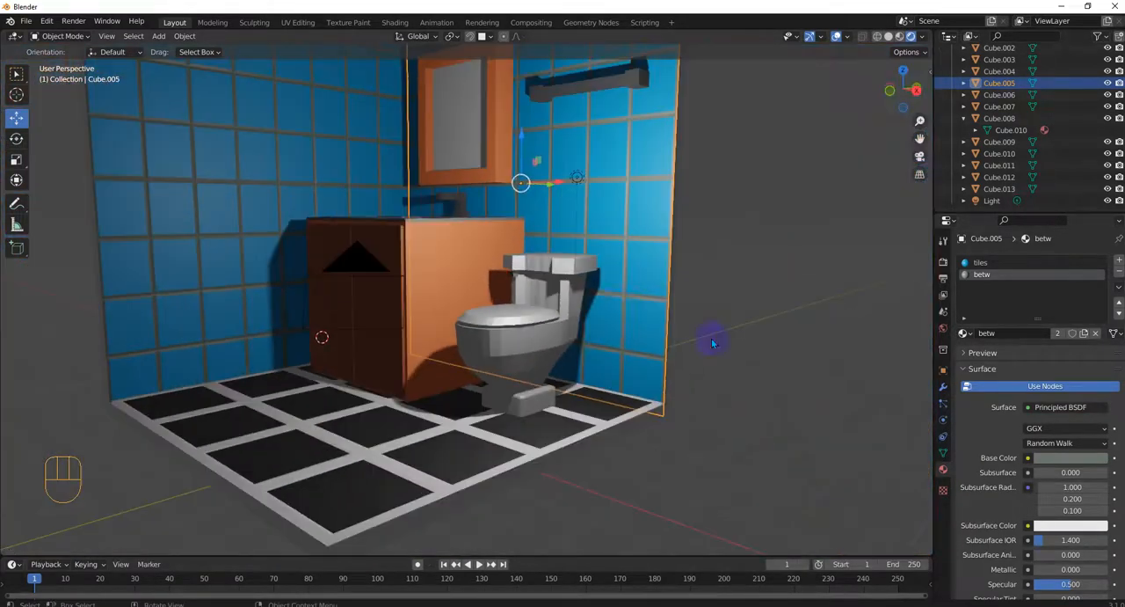
pyautogui.moveTo(638, 285); pyautogui.dragTo(632, 338, button='middle')
pyautogui.scroll(1, 632, 338)
pyautogui.scroll(-1, 587, 318)
pyautogui.scroll(-2, 585, 318)
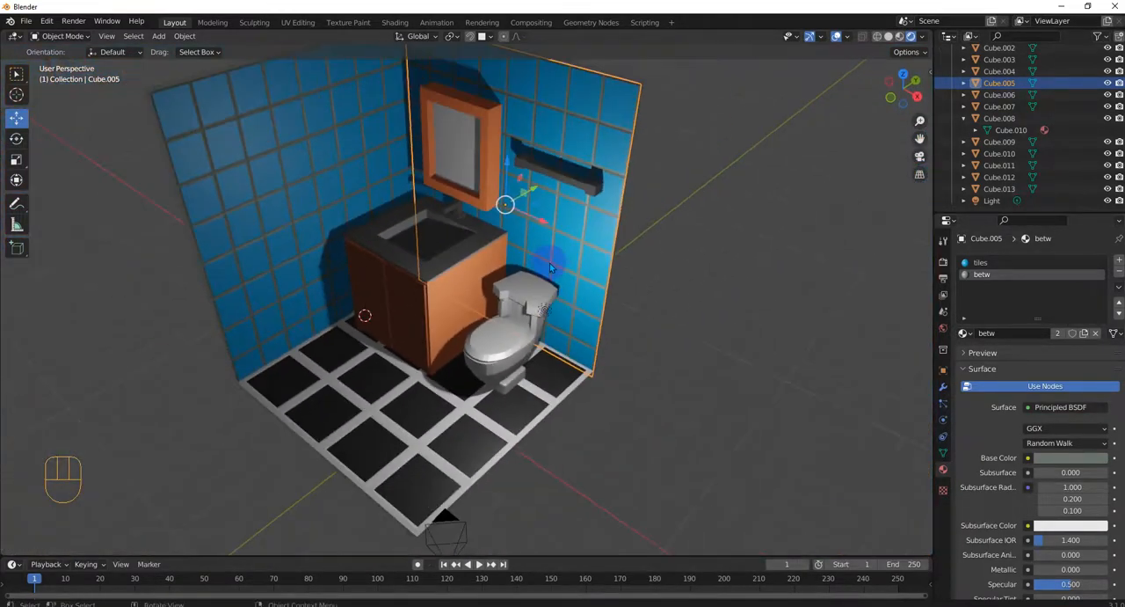
pyautogui.keyDown('shift'); pyautogui.moveTo(580, 271); pyautogui.dragTo(609, 305, button='middle'); pyautogui.keyUp('shift')
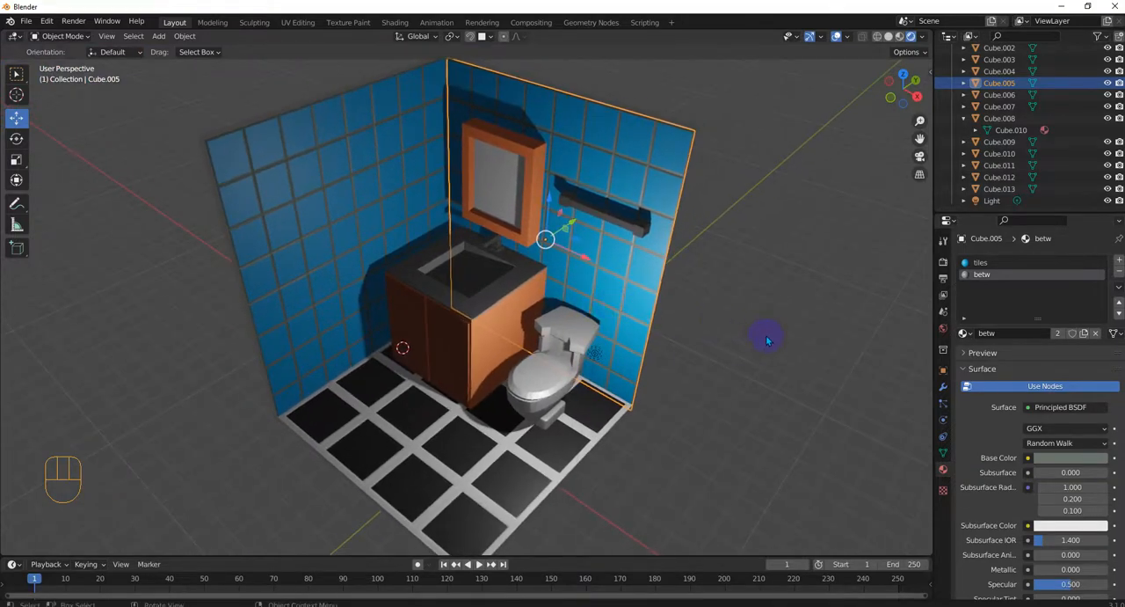
pyautogui.moveTo(766, 399); pyautogui.dragTo(753, 325, button='middle')
pyautogui.scroll(-2, 754, 325)
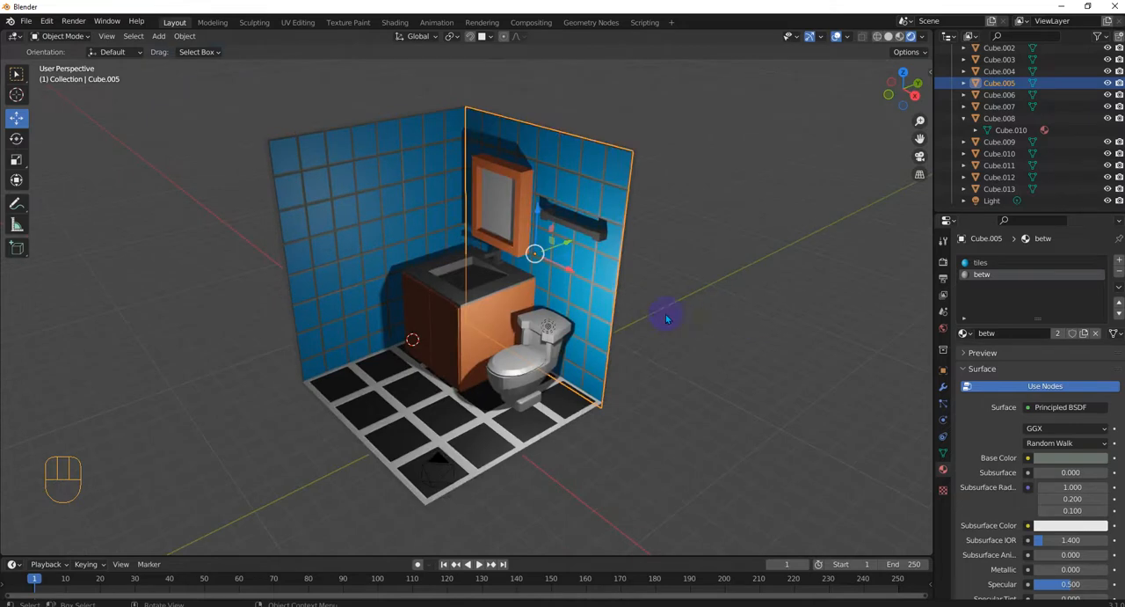